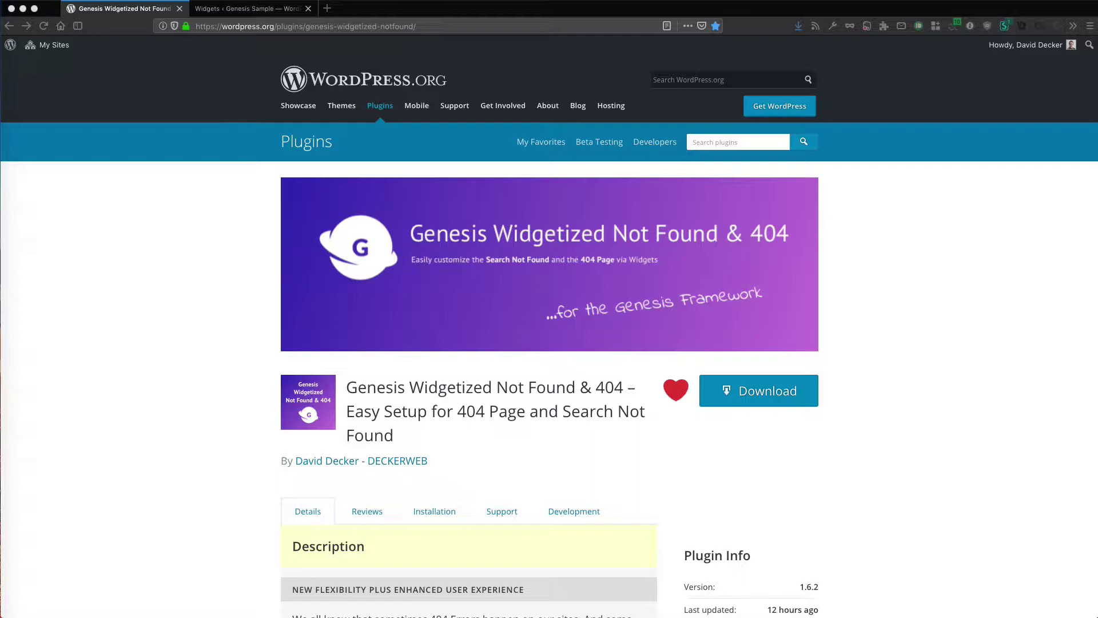
pyautogui.scroll(-3, 569, 556)
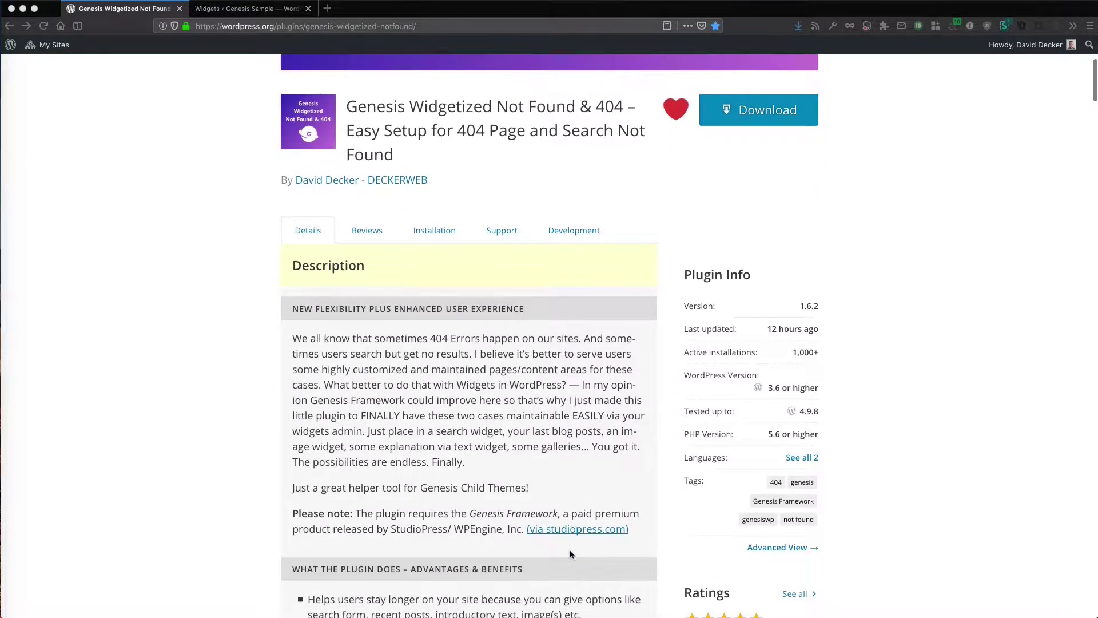
pyautogui.scroll(2, 569, 556)
pyautogui.scroll(1, 570, 555)
pyautogui.scroll(1, 571, 555)
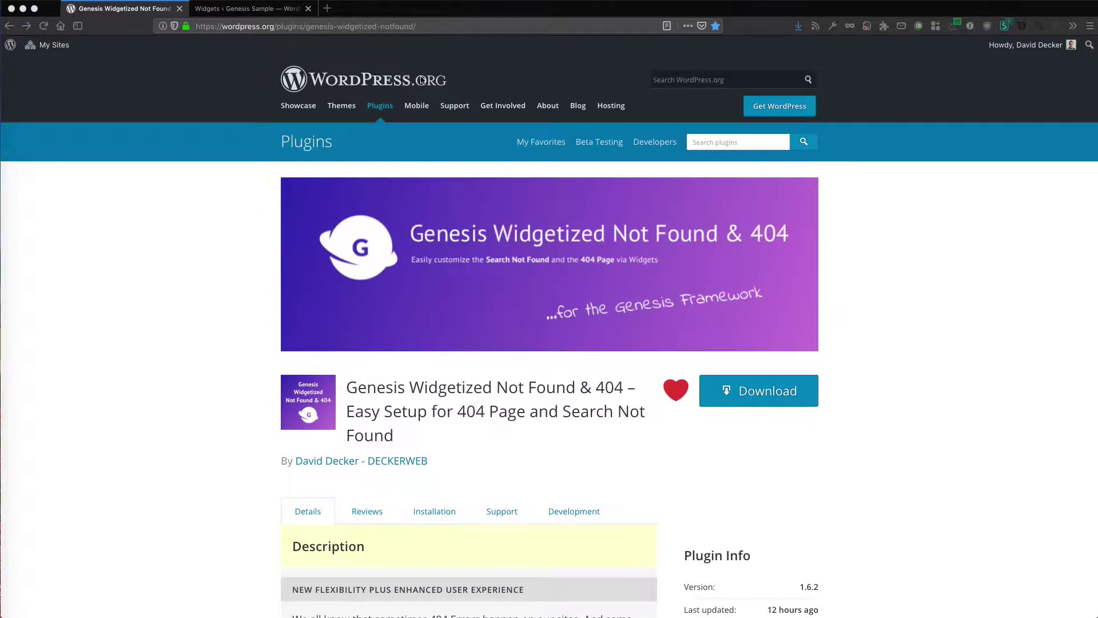
pyautogui.scroll(-3, 504, 416)
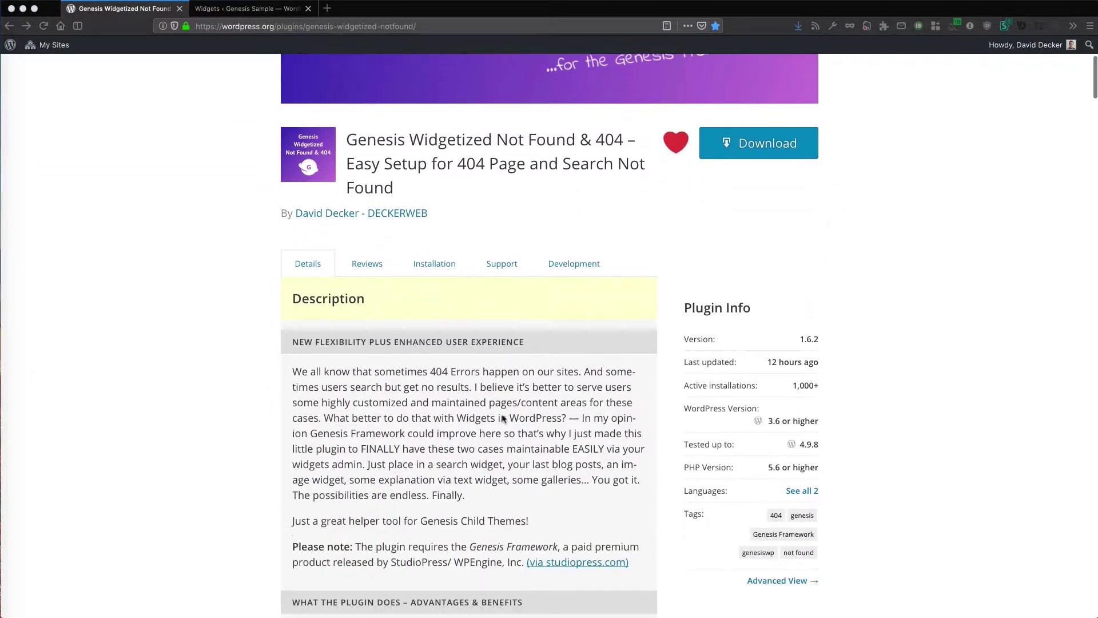
pyautogui.scroll(-3, 503, 416)
pyautogui.scroll(-2, 501, 417)
pyautogui.scroll(5, 501, 413)
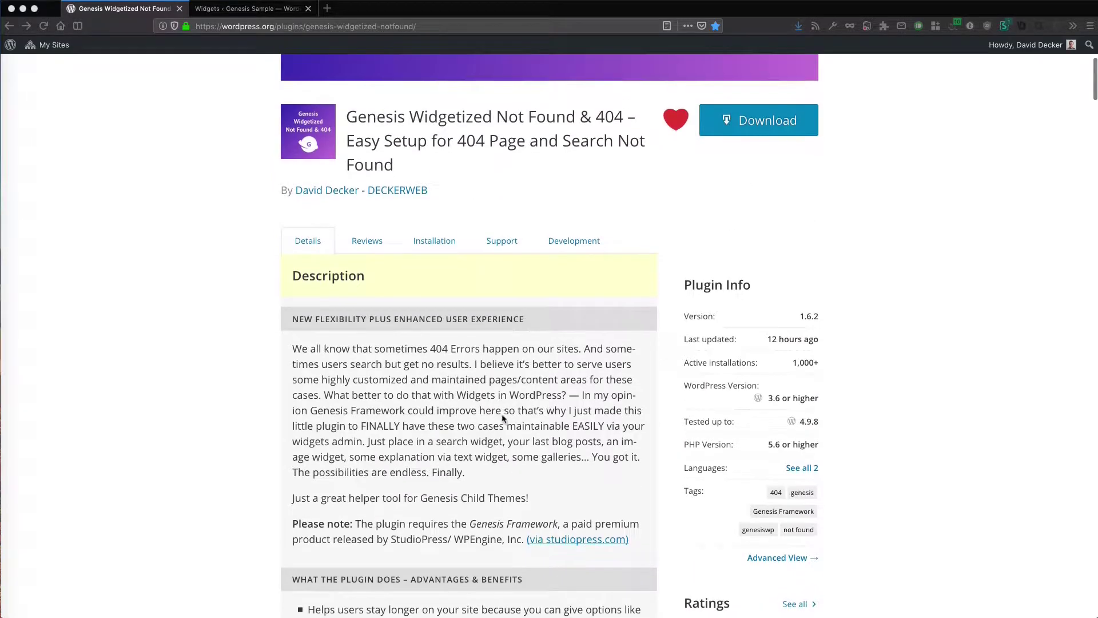
pyautogui.scroll(-3, 503, 417)
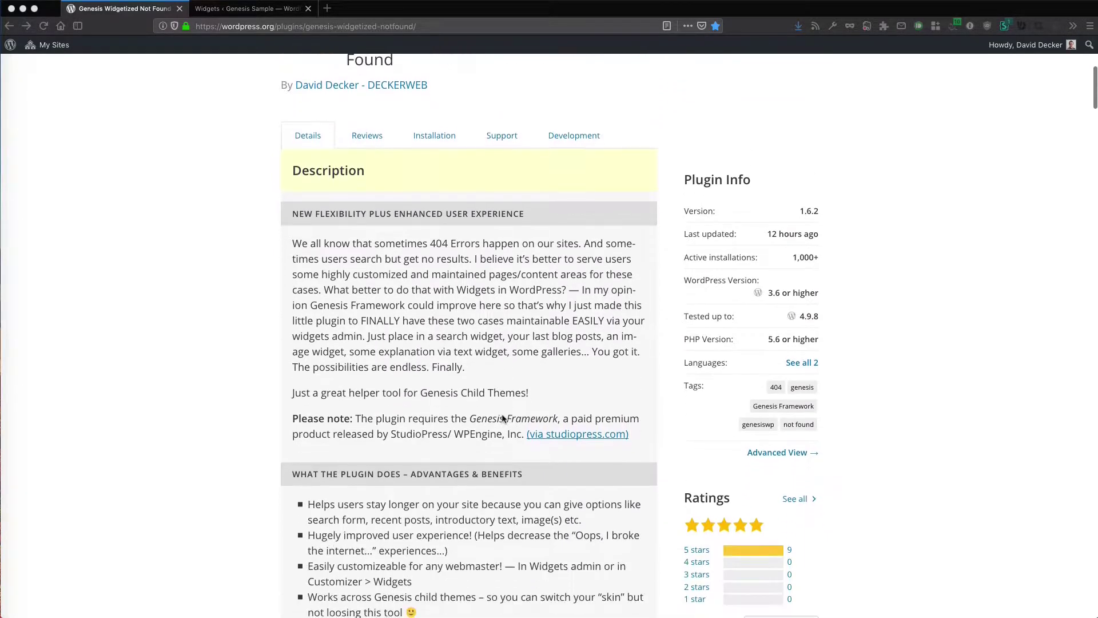
pyautogui.scroll(-1, 503, 418)
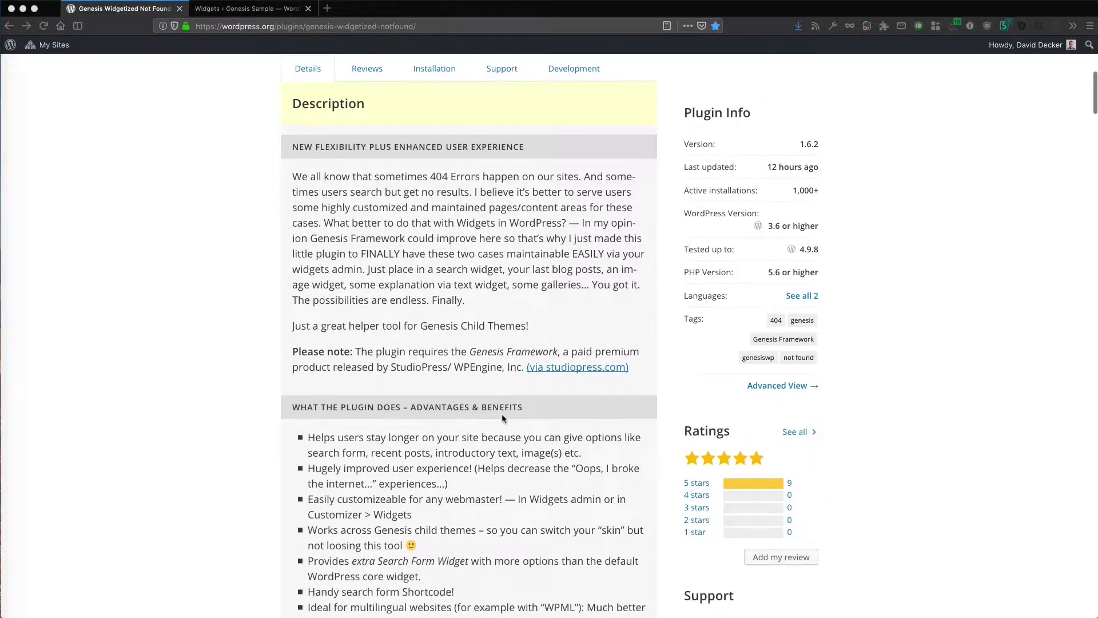
pyautogui.scroll(-2, 503, 418)
pyautogui.scroll(-4, 503, 418)
pyautogui.scroll(-5, 503, 418)
pyautogui.scroll(5, 503, 418)
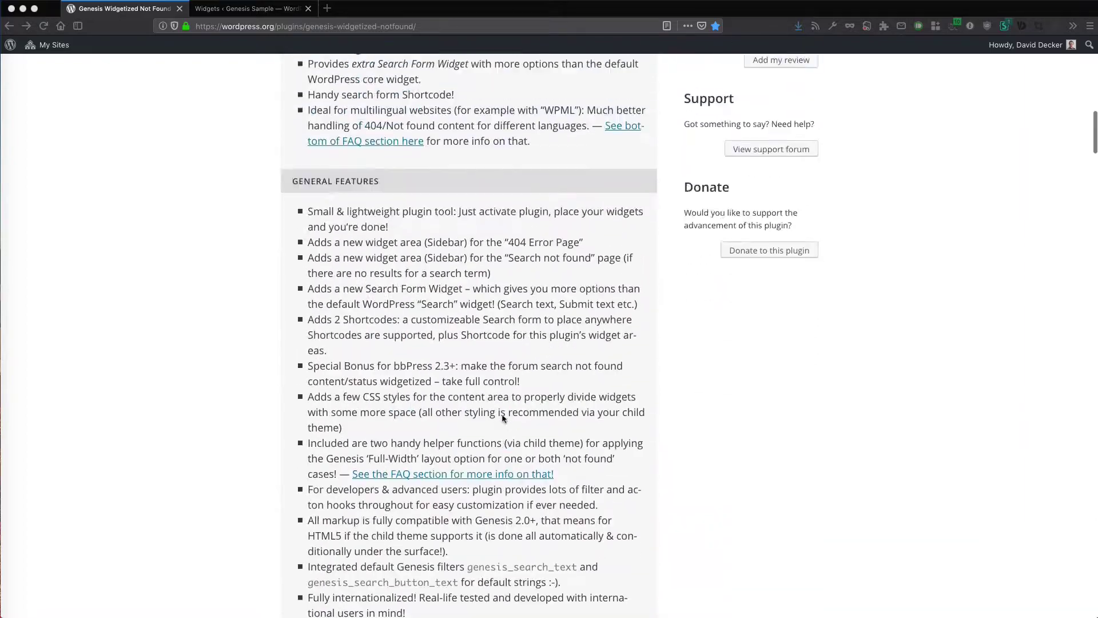
pyautogui.scroll(10, 502, 419)
pyautogui.scroll(1, 502, 418)
pyautogui.scroll(2, 504, 418)
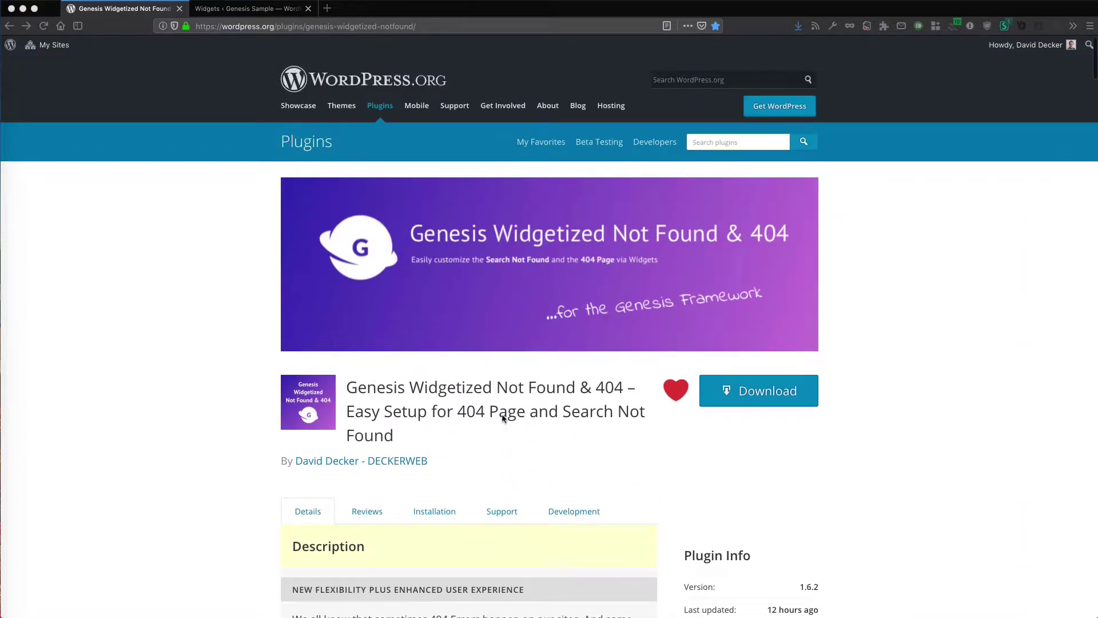
# Step: From the Widgets admin tab, go to the Genesis Theme Settings page
pyautogui.click(245, 10)
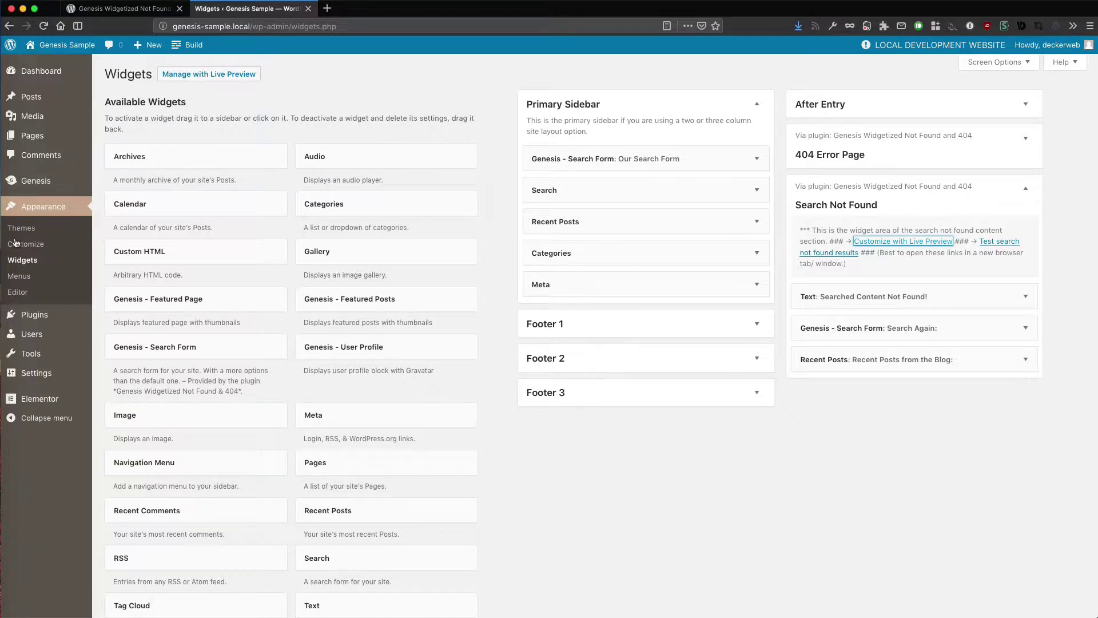
pyautogui.click(47, 181)
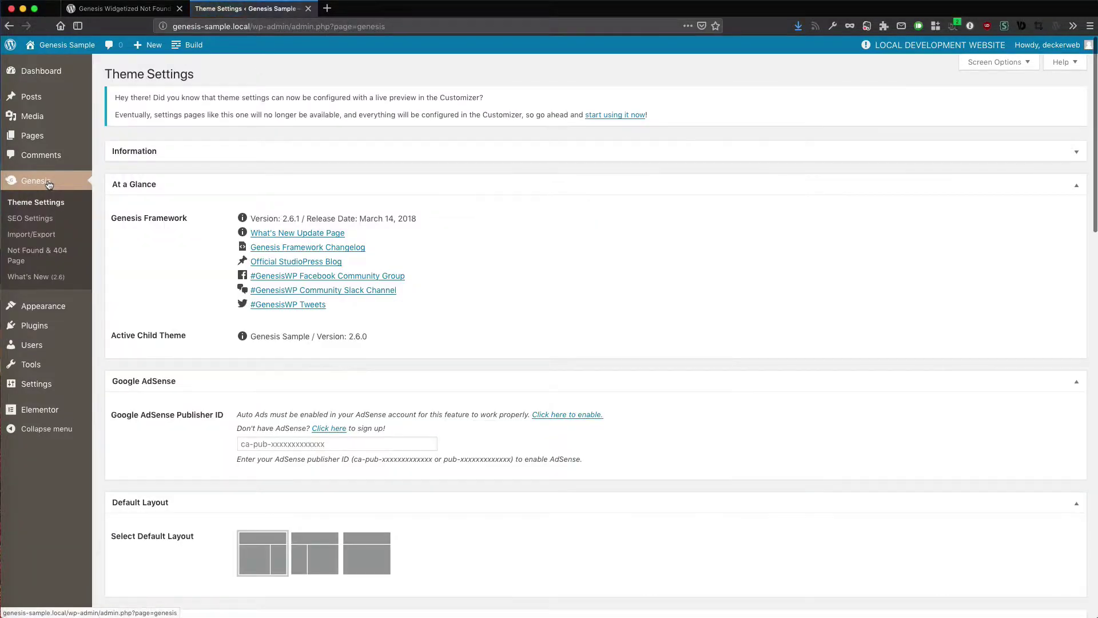
pyautogui.scroll(-3, 70, 251)
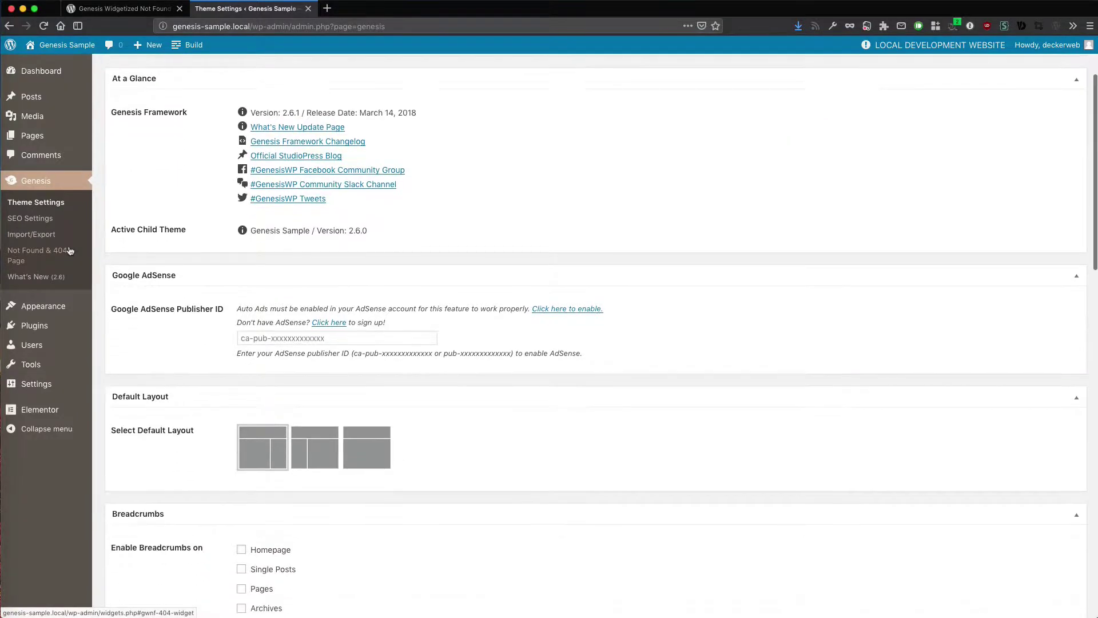
pyautogui.scroll(3, 70, 250)
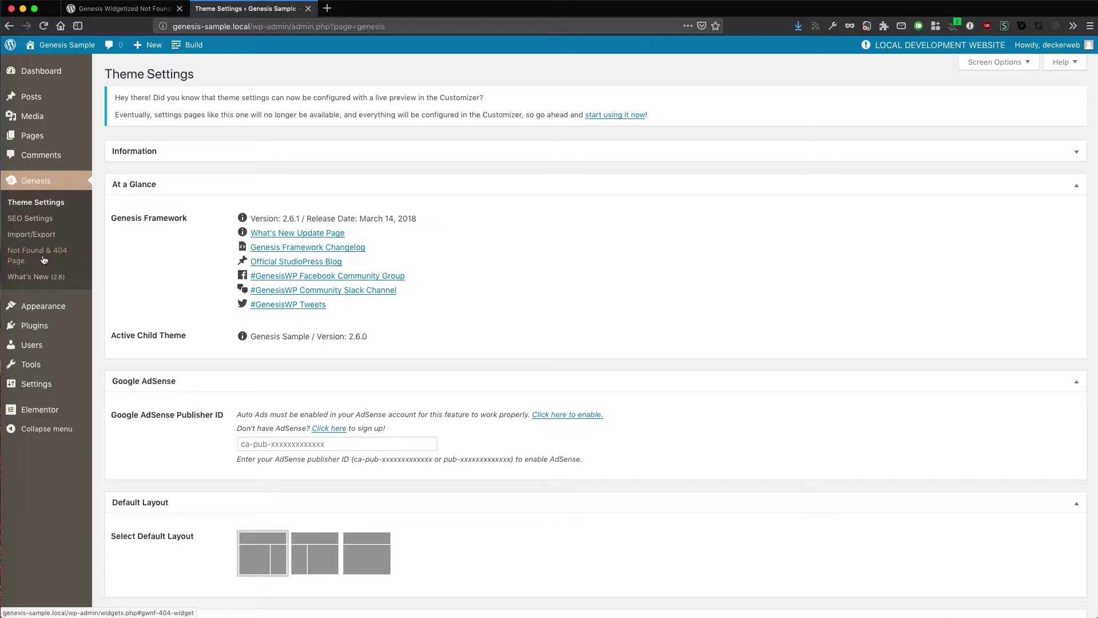
# Step: Open Genesis > Not Found & 404 Page and preview the 404 Error Page and Search Not Found widget areas
pyautogui.click(42, 259)
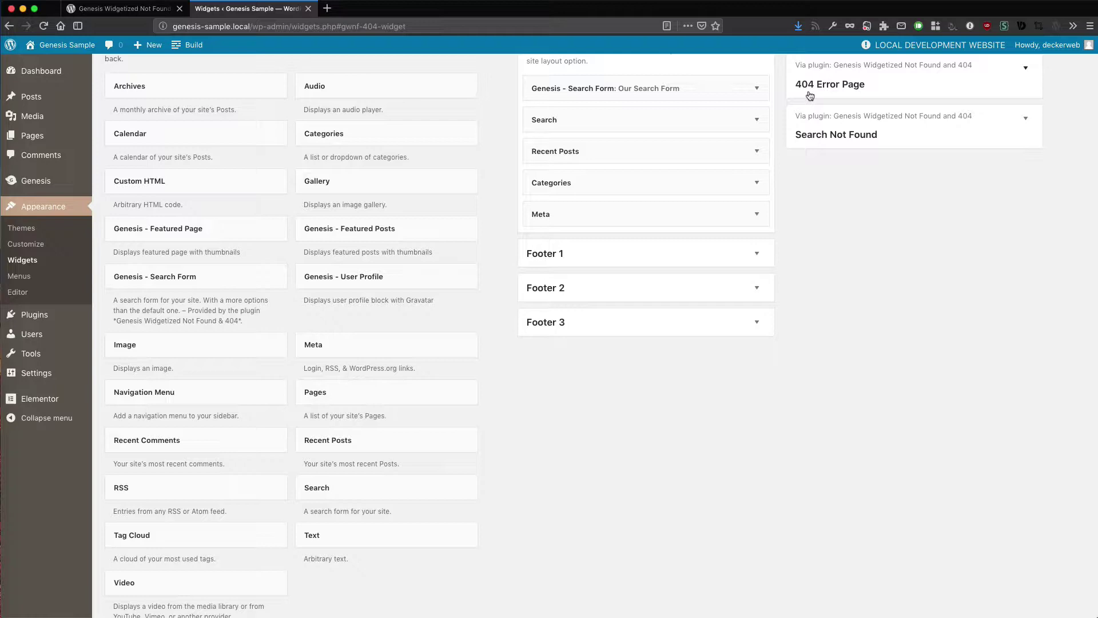
pyautogui.click(809, 95)
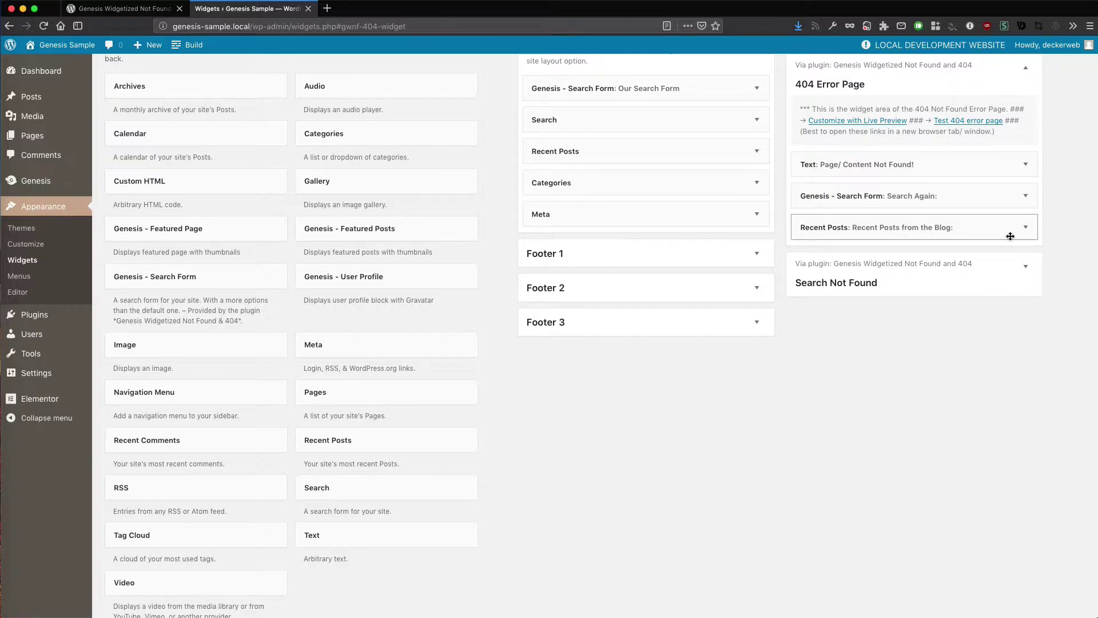
pyautogui.click(1019, 270)
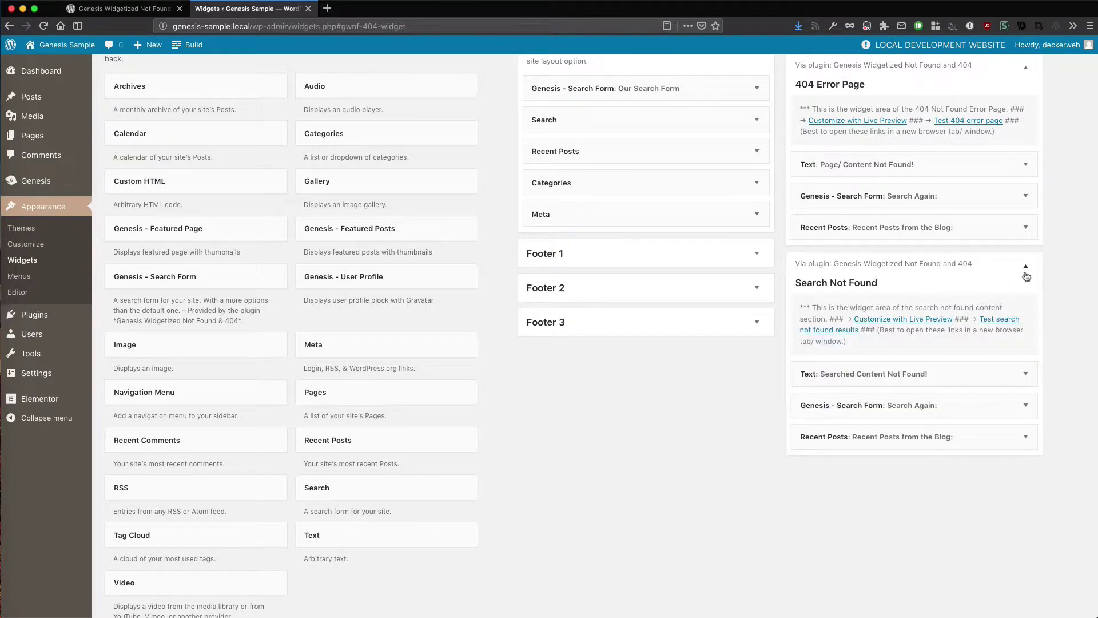
pyautogui.click(1026, 274)
pyautogui.click(1021, 81)
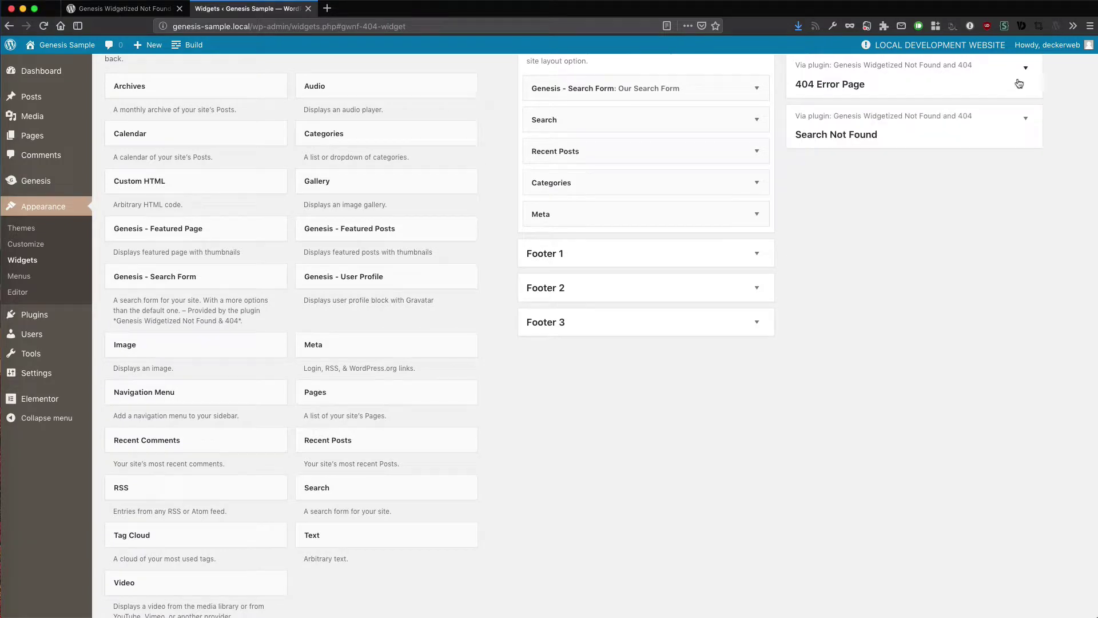
pyautogui.scroll(1, 1046, 165)
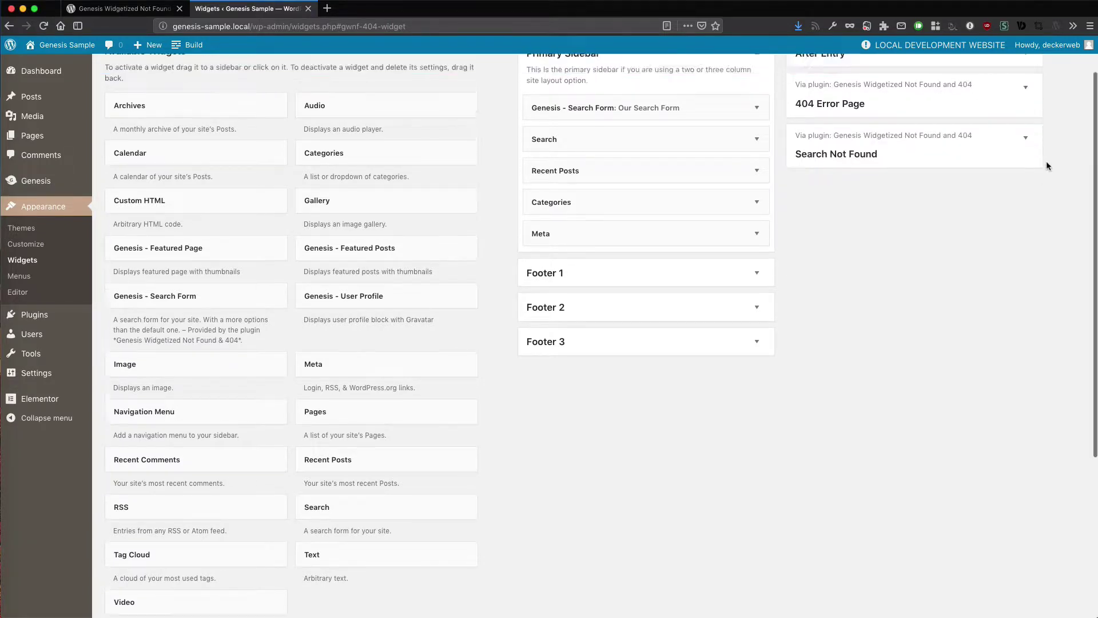
pyautogui.scroll(2, 1047, 165)
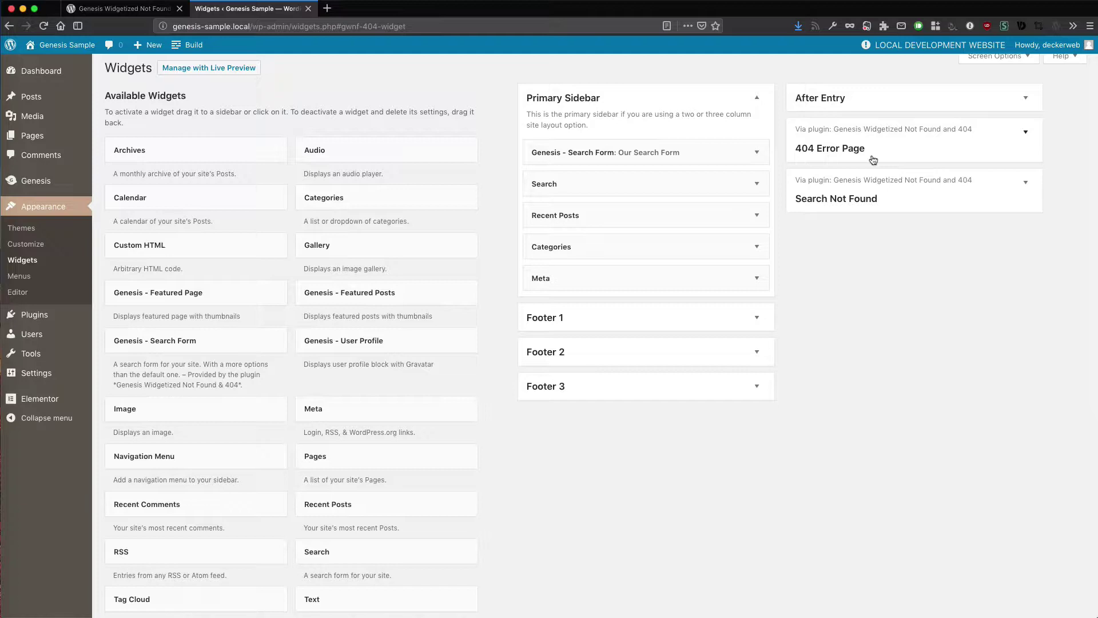
# Step: Inspect the 'Searched Content Not Found!' text widget and the 'Search Again:' search form widget
pyautogui.click(858, 211)
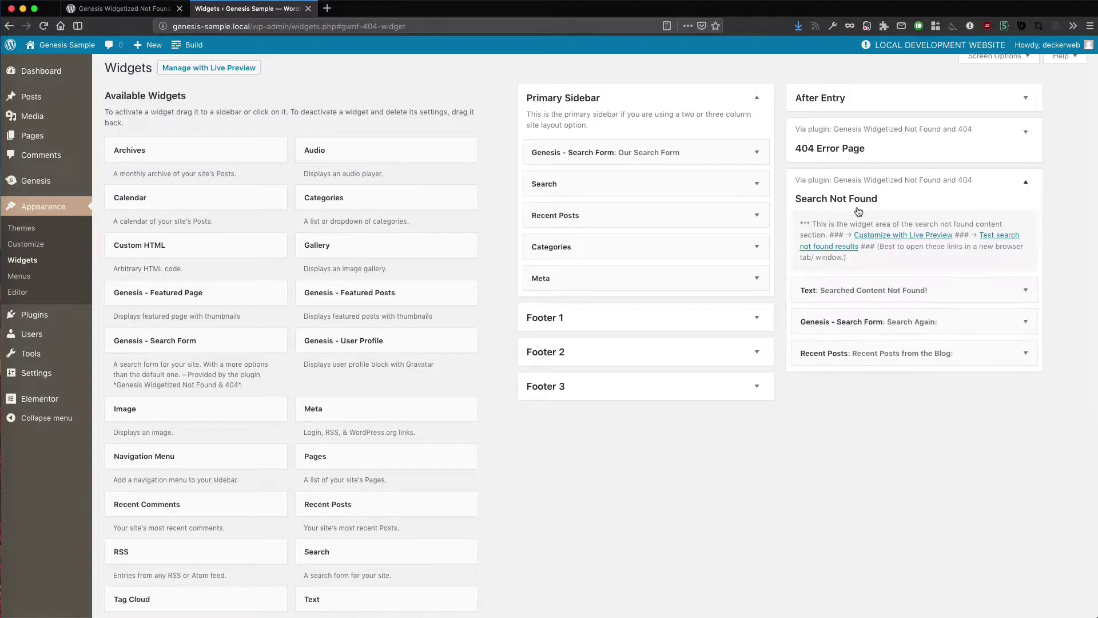
pyautogui.click(1021, 292)
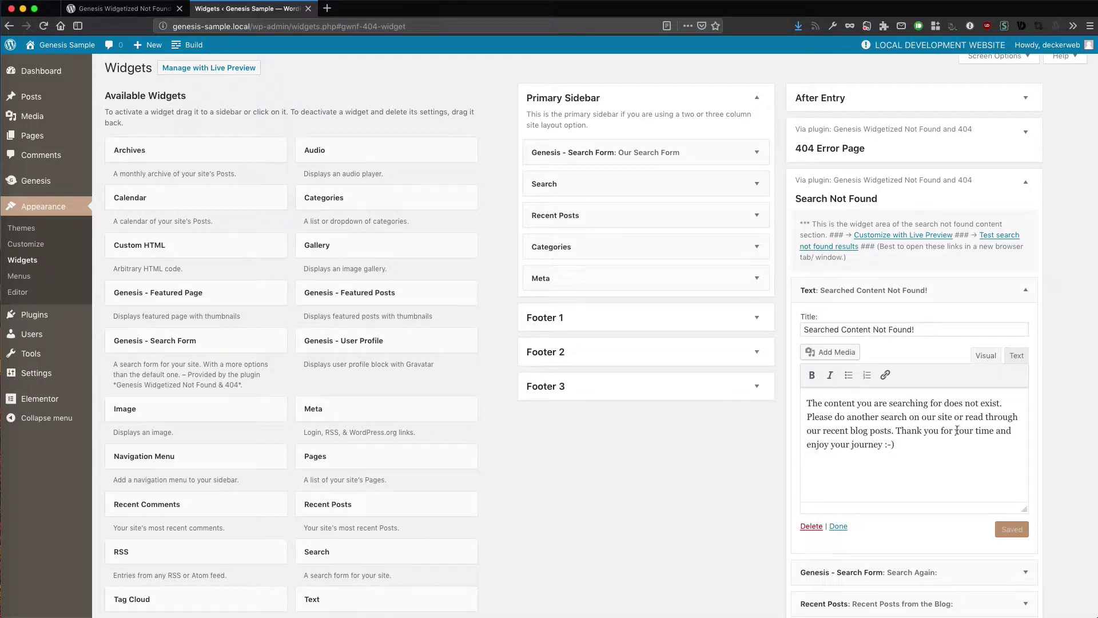
pyautogui.click(1023, 296)
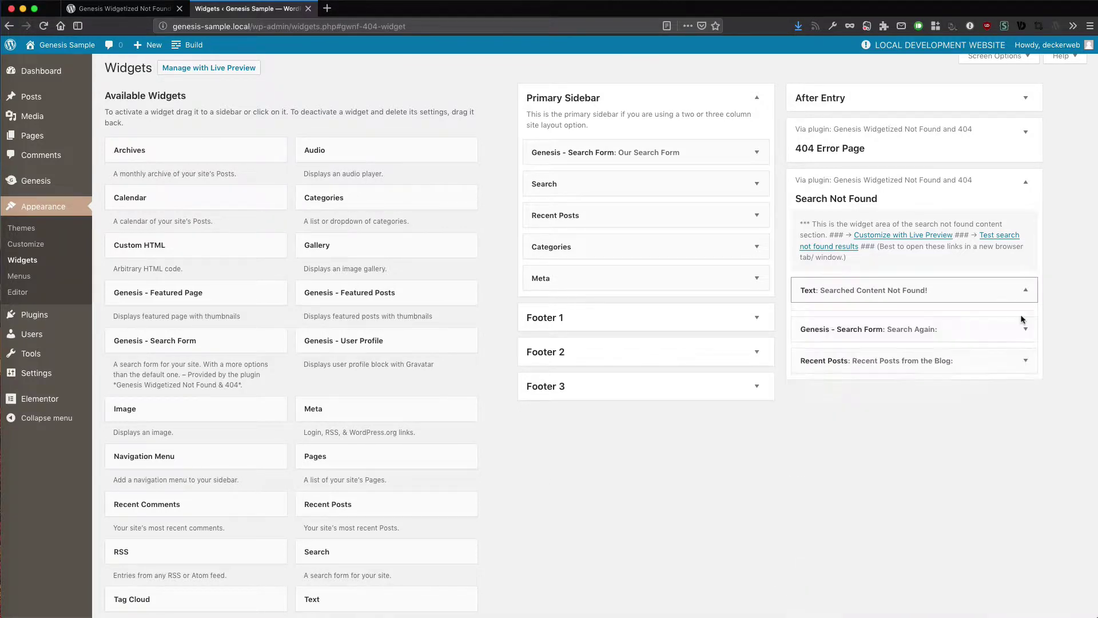
pyautogui.click(1019, 323)
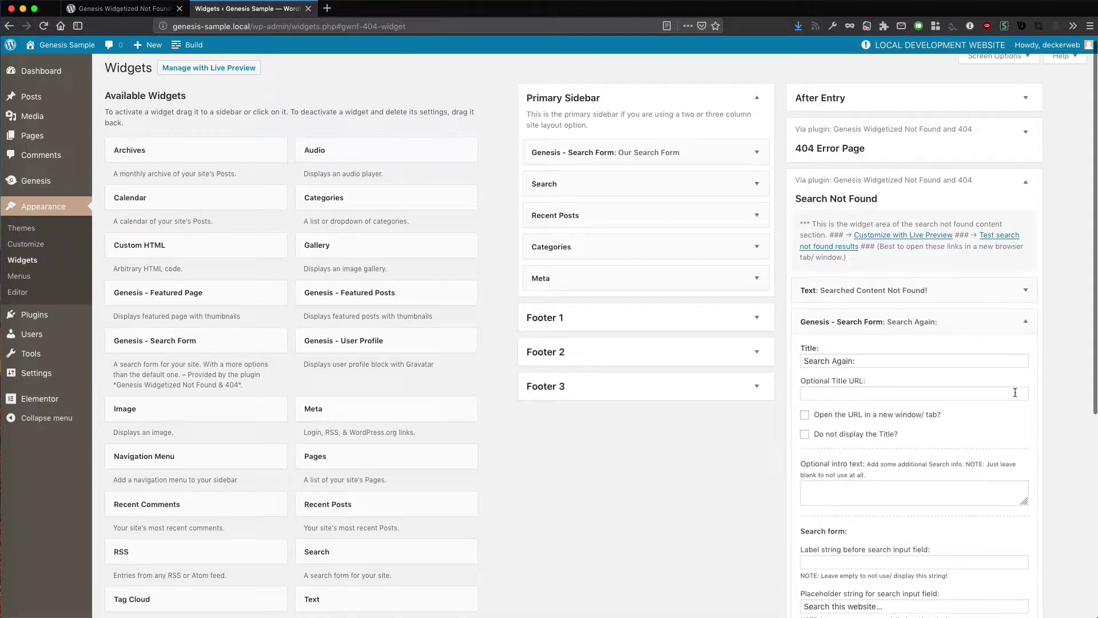
pyautogui.scroll(-3, 1015, 391)
pyautogui.scroll(-1, 1016, 396)
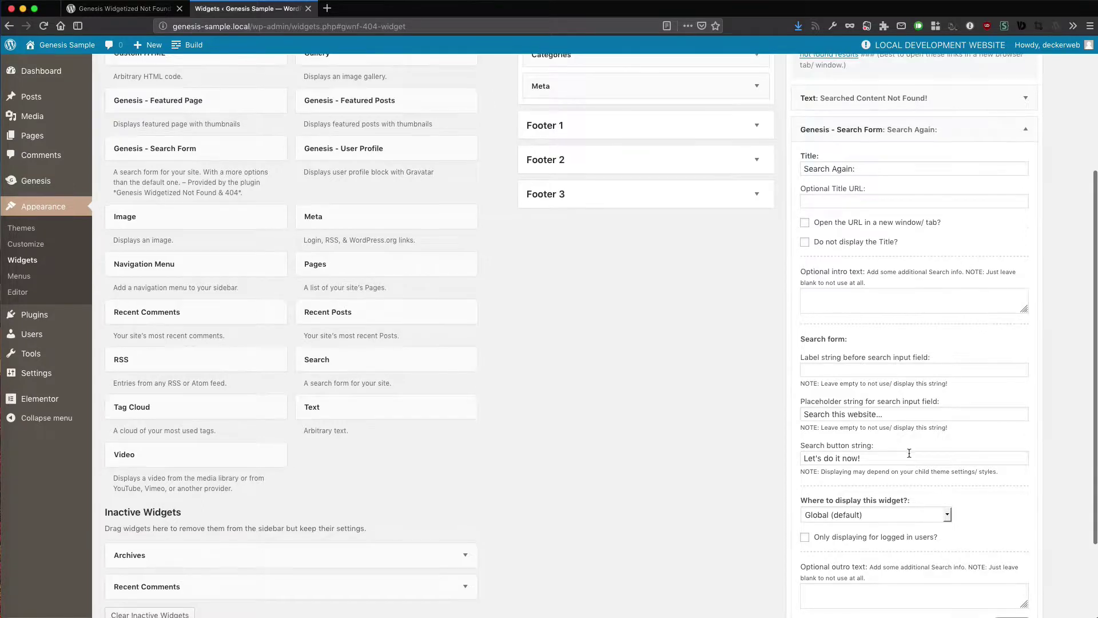
pyautogui.scroll(-2, 909, 453)
pyautogui.scroll(1, 909, 455)
pyautogui.scroll(2, 908, 451)
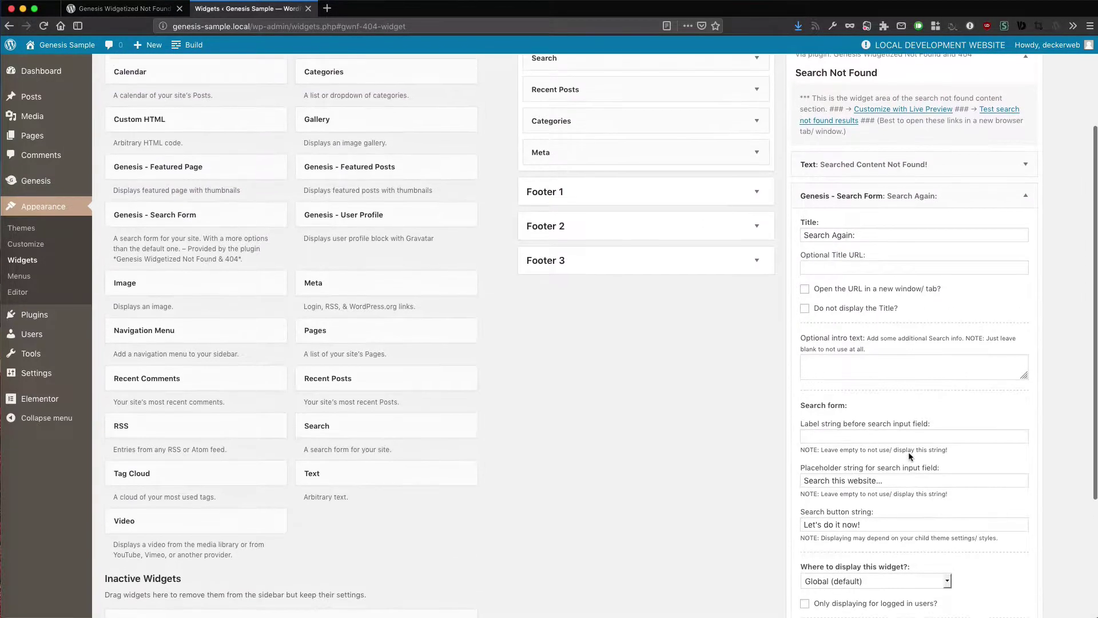
pyautogui.click(1021, 197)
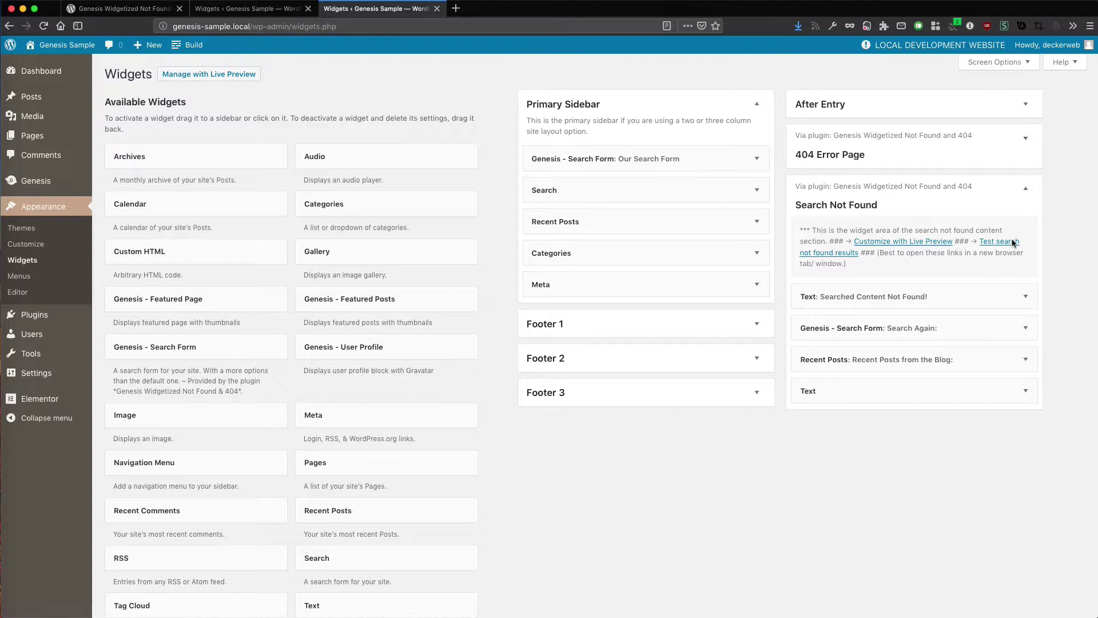
# Step: Open the 404 Error Page area's 'Customize with Live Preview' link in a new tab
pyautogui.click(1023, 143)
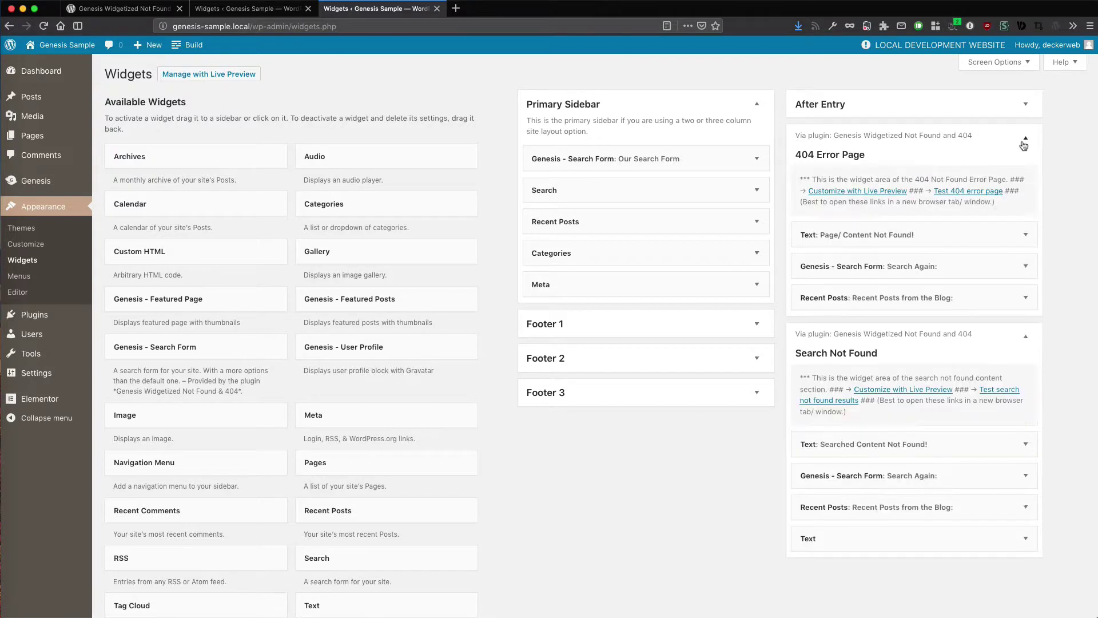
pyautogui.rightClick(856, 199)
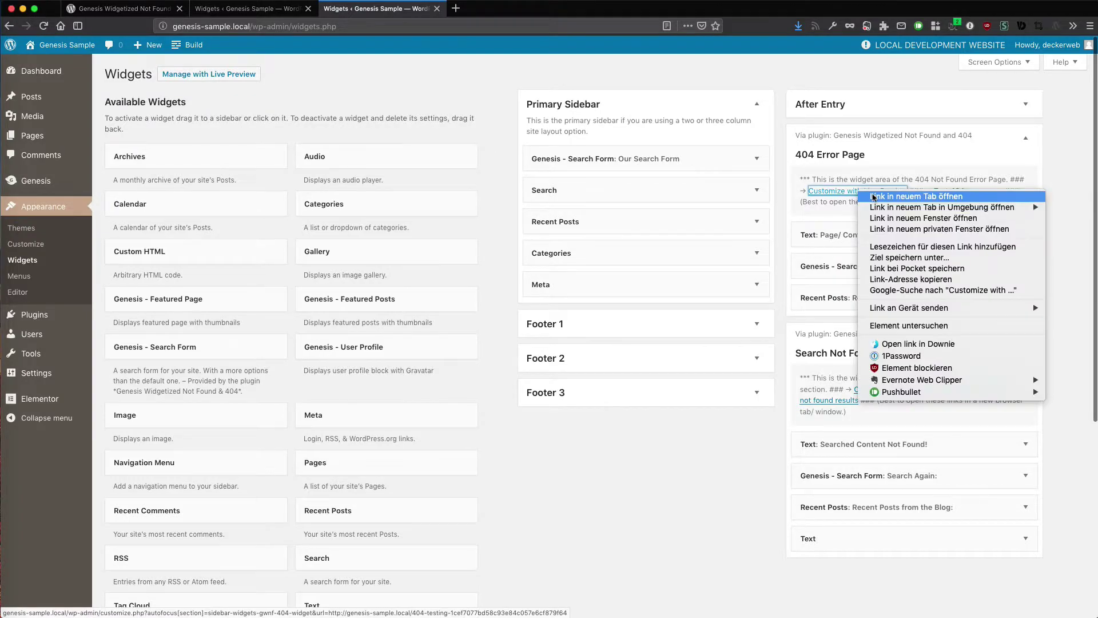
pyautogui.click(867, 206)
pyautogui.click(516, 11)
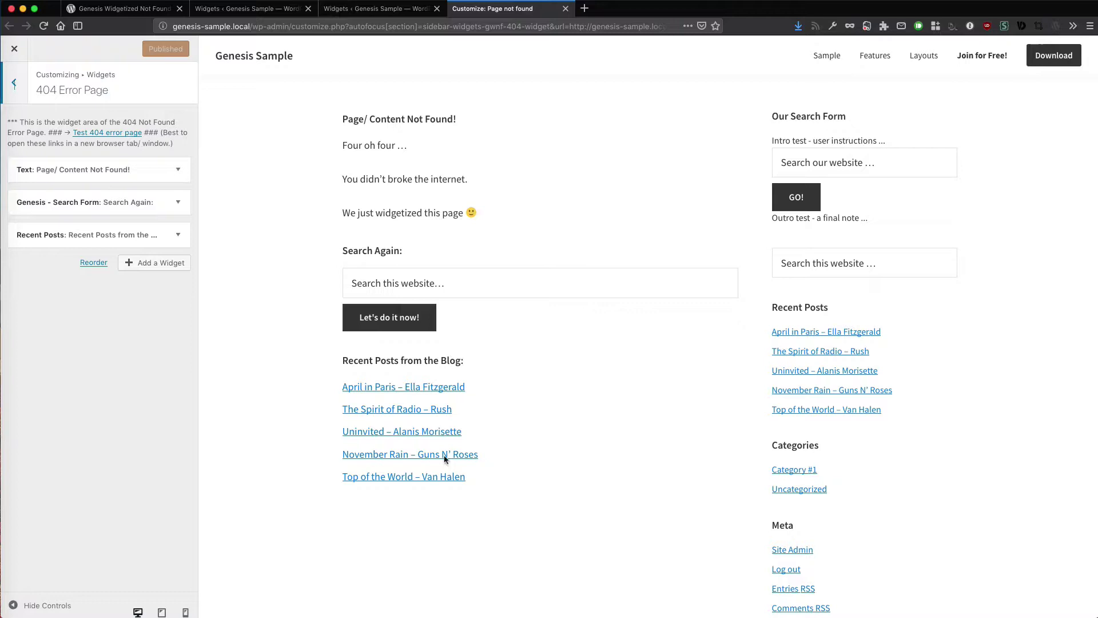
# Step: Open the 'Test 404 error page' link in a new tab
pyautogui.rightClick(115, 131)
pyautogui.click(137, 138)
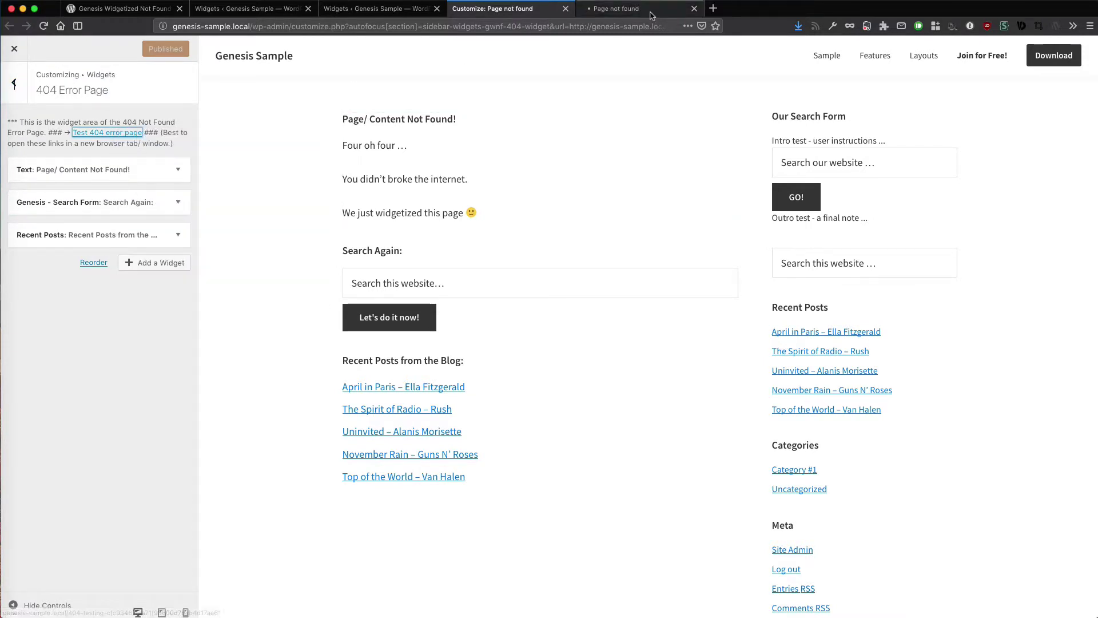
pyautogui.hotkey('ctrl', 'Tab')
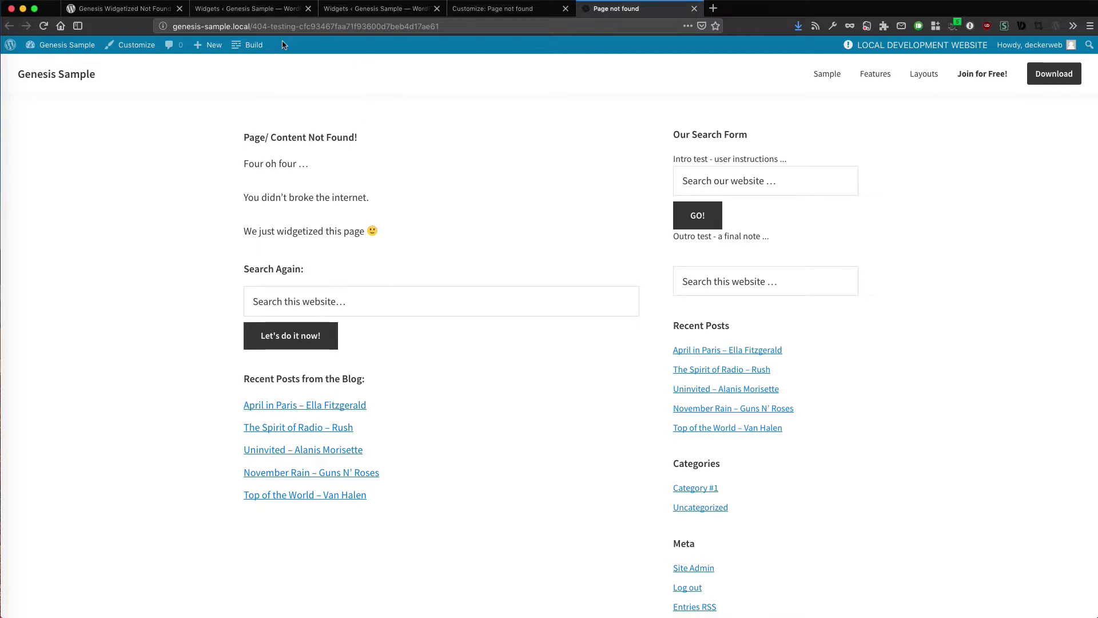
# Step: Change the address ending to 'another-case' and load that nonexistent page
pyautogui.click(253, 25)
pyautogui.moveTo(252, 26); pyautogui.dragTo(486, 39)
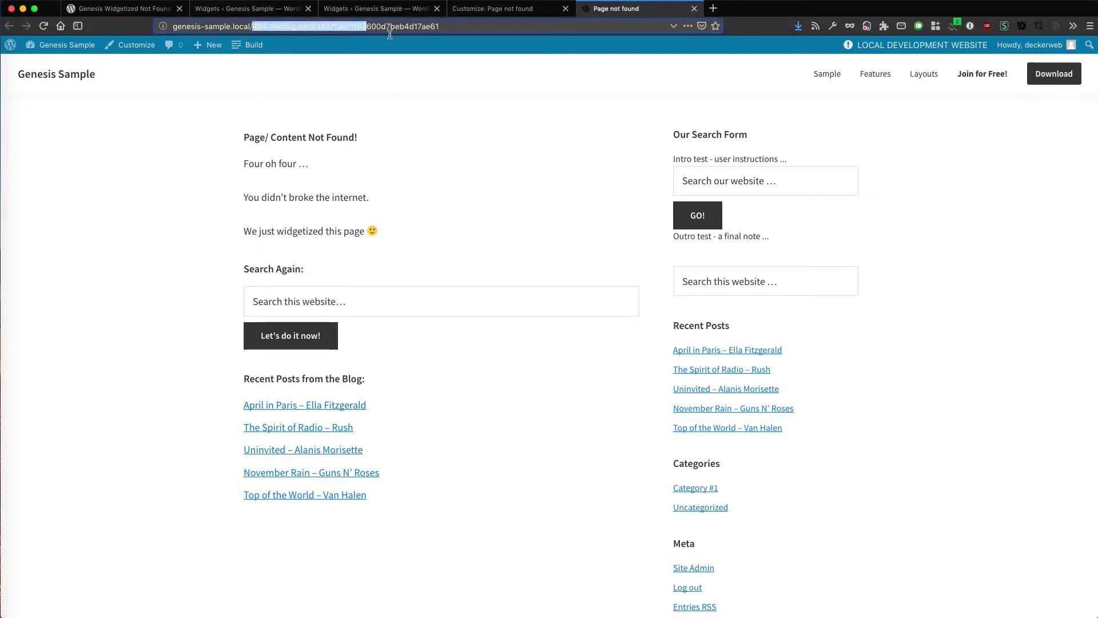
pyautogui.click(462, 106)
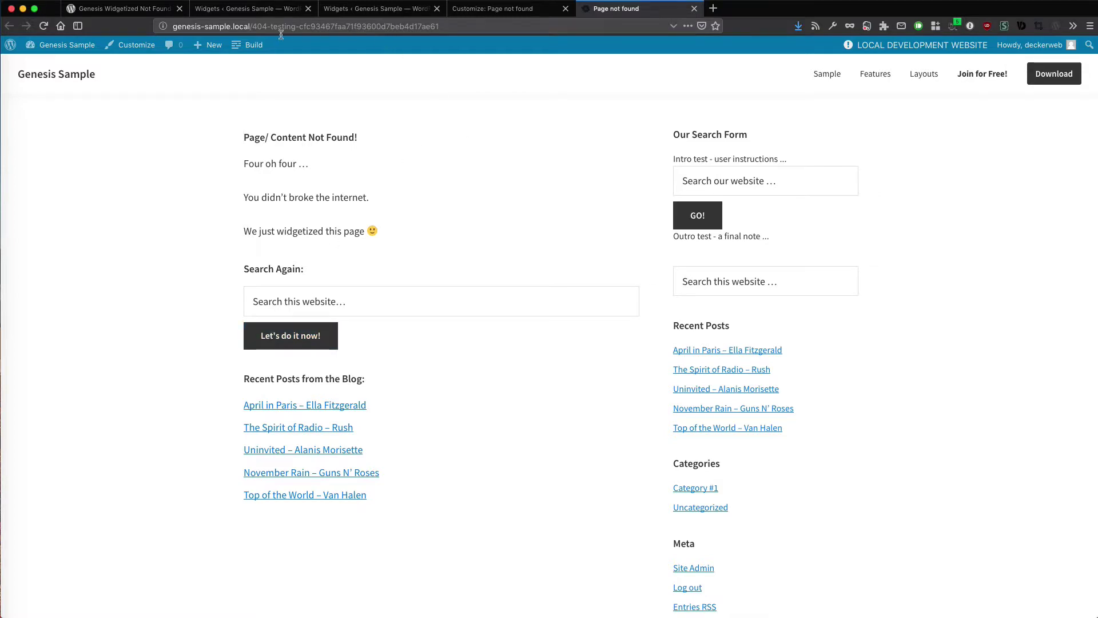
pyautogui.moveTo(301, 27); pyautogui.dragTo(549, 34)
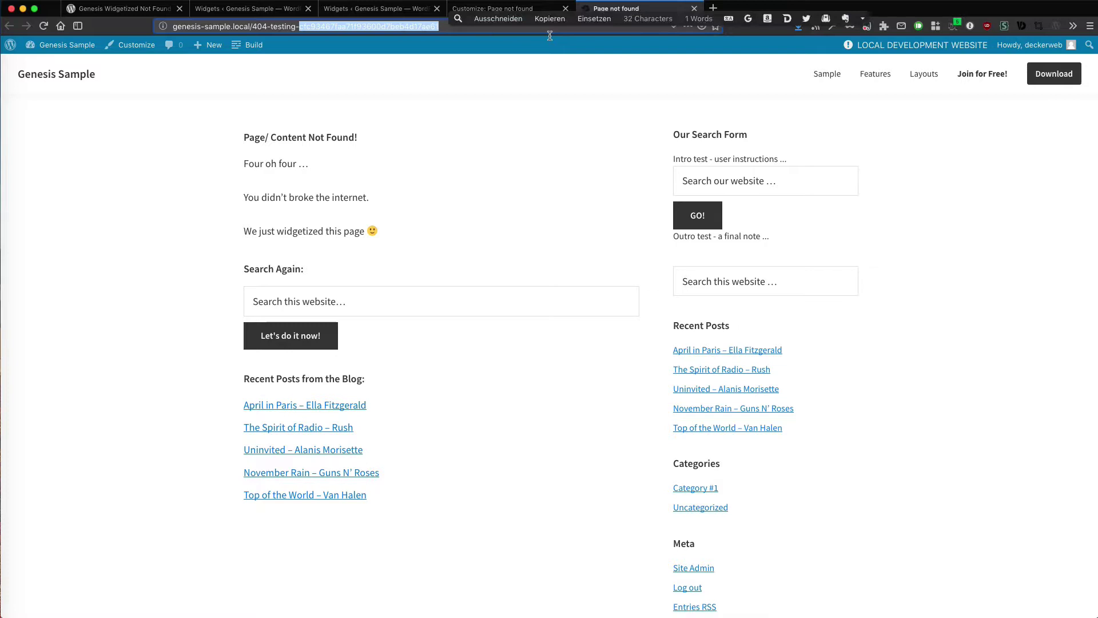
pyautogui.write('another-ca')
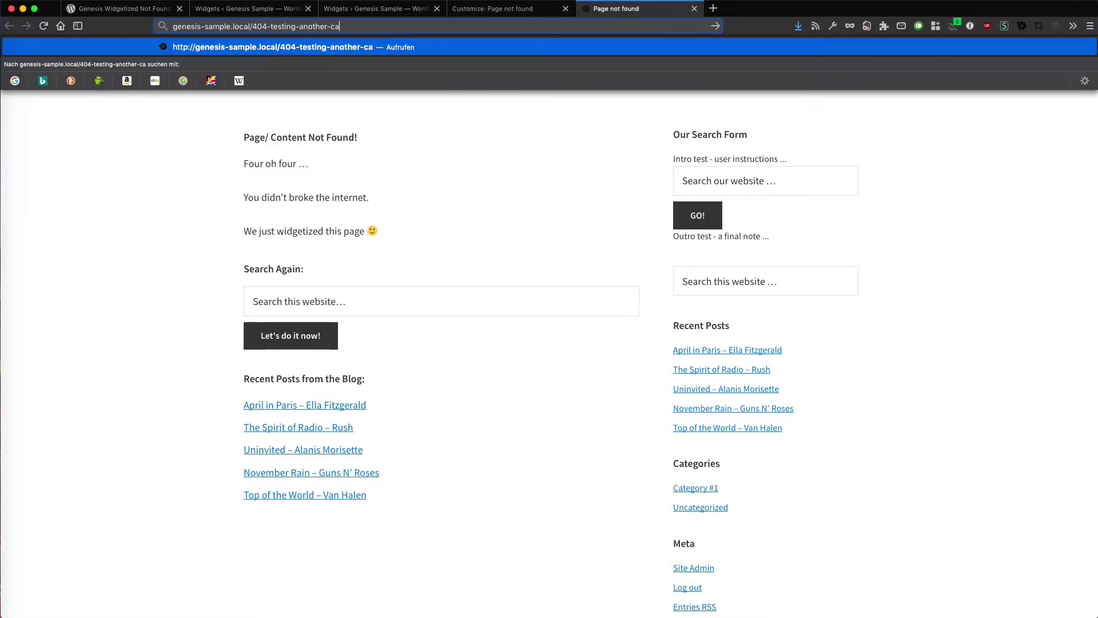
pyautogui.write('se')
pyautogui.press('Return')
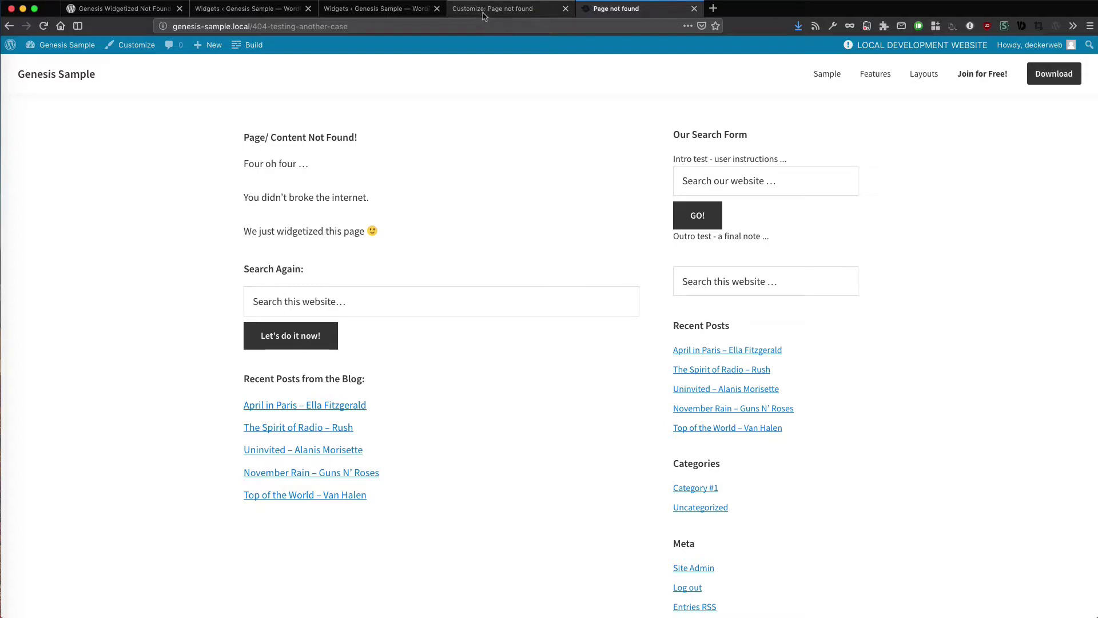
# Step: Back on Widgets, delete the empty Text widget under Search Not Found
pyautogui.click(351, 14)
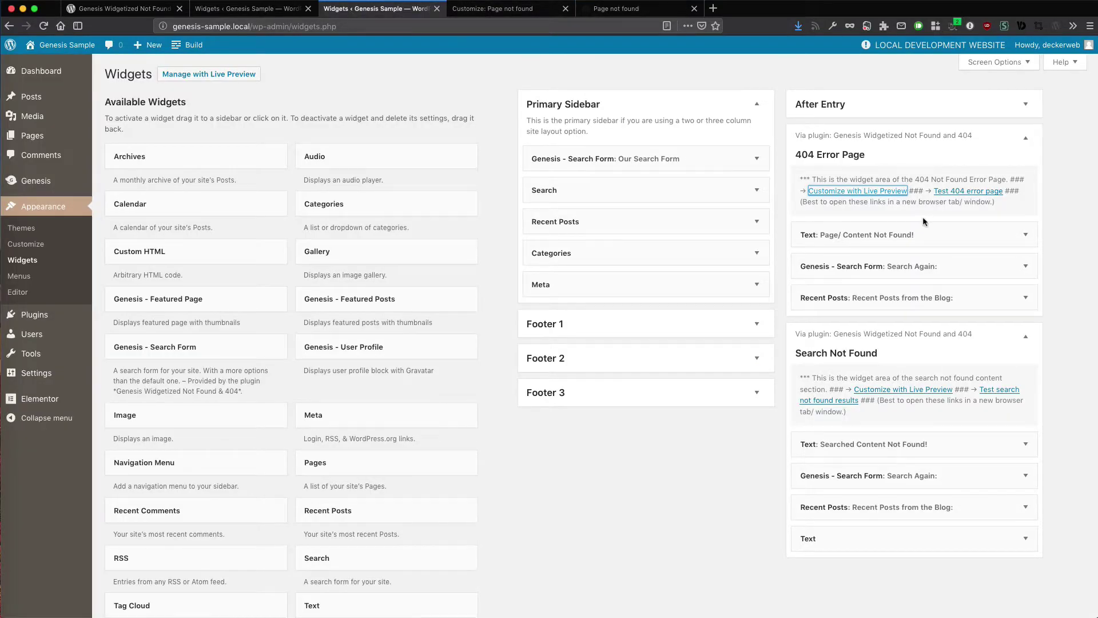
pyautogui.click(1025, 138)
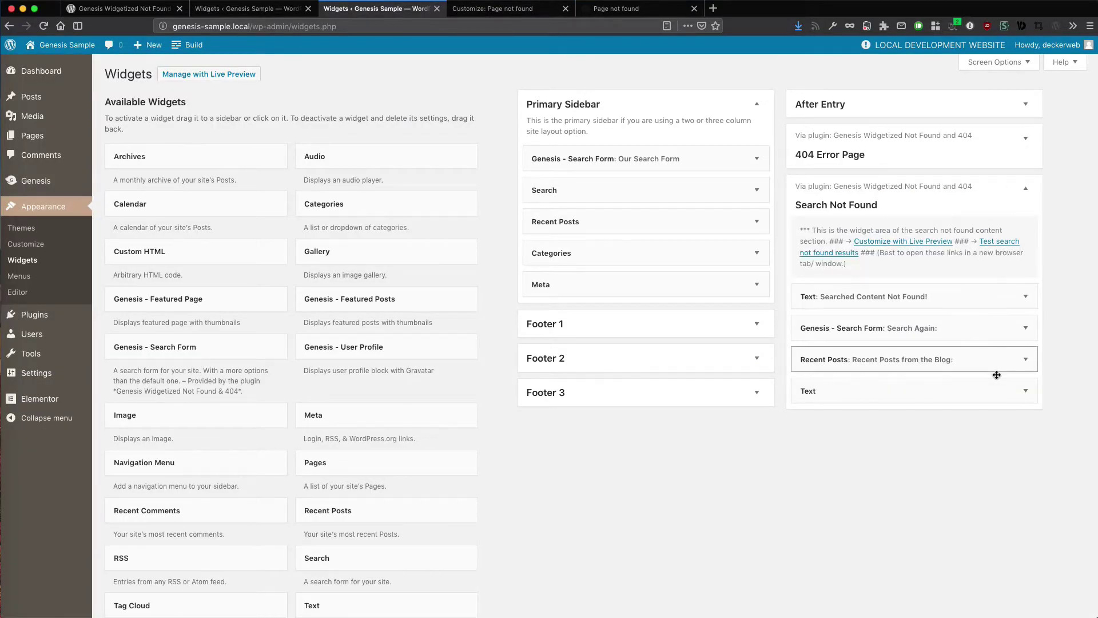
pyautogui.click(1017, 397)
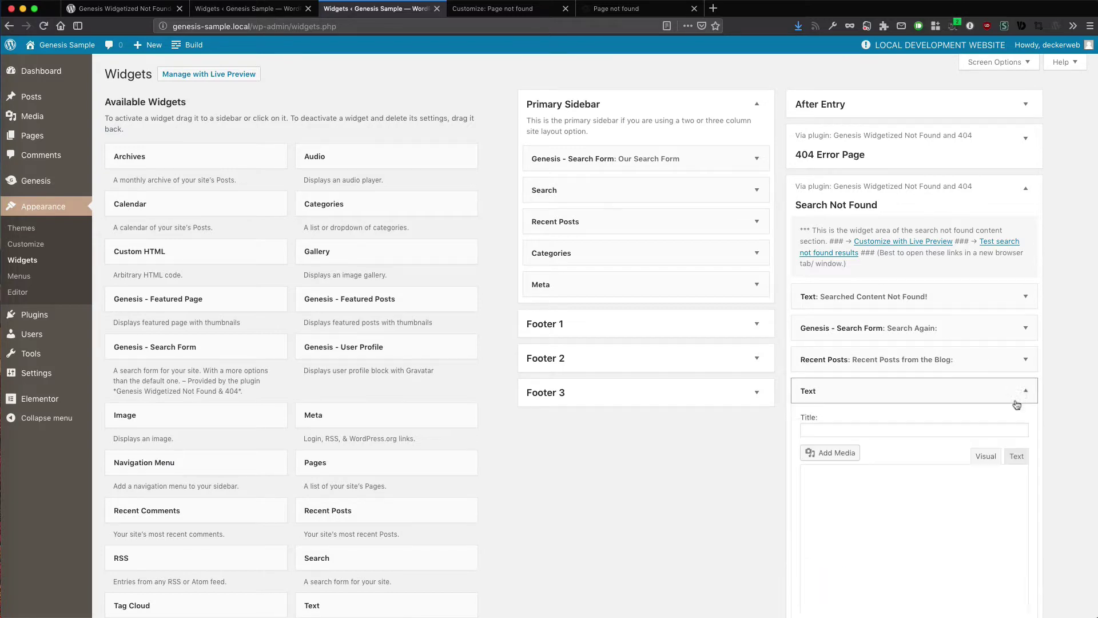
pyautogui.scroll(-4, 1017, 404)
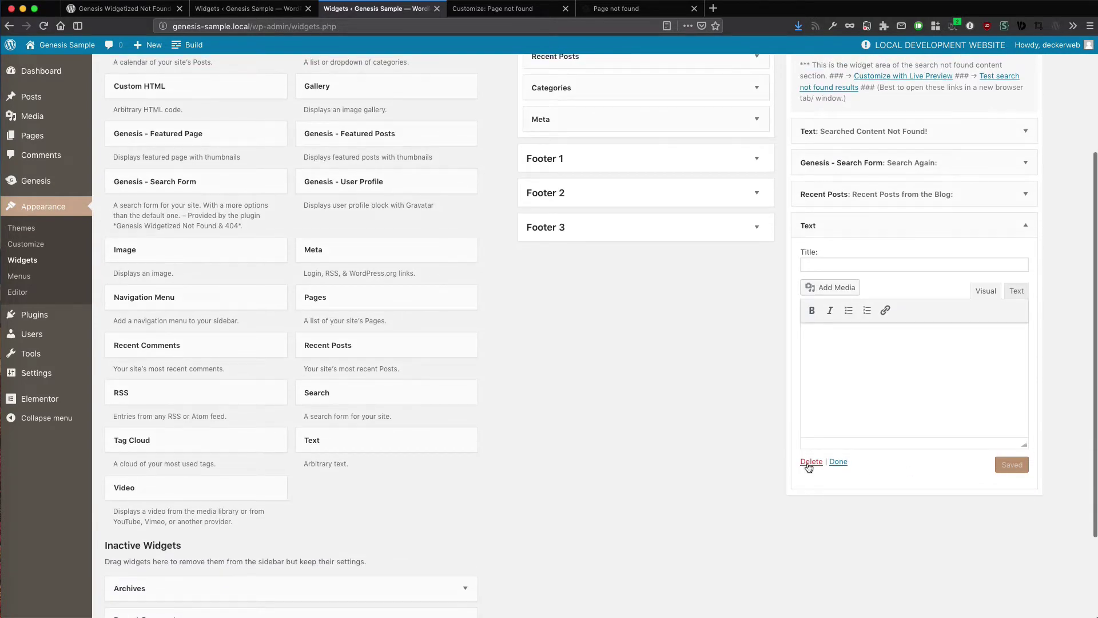
pyautogui.click(810, 462)
pyautogui.scroll(3, 964, 325)
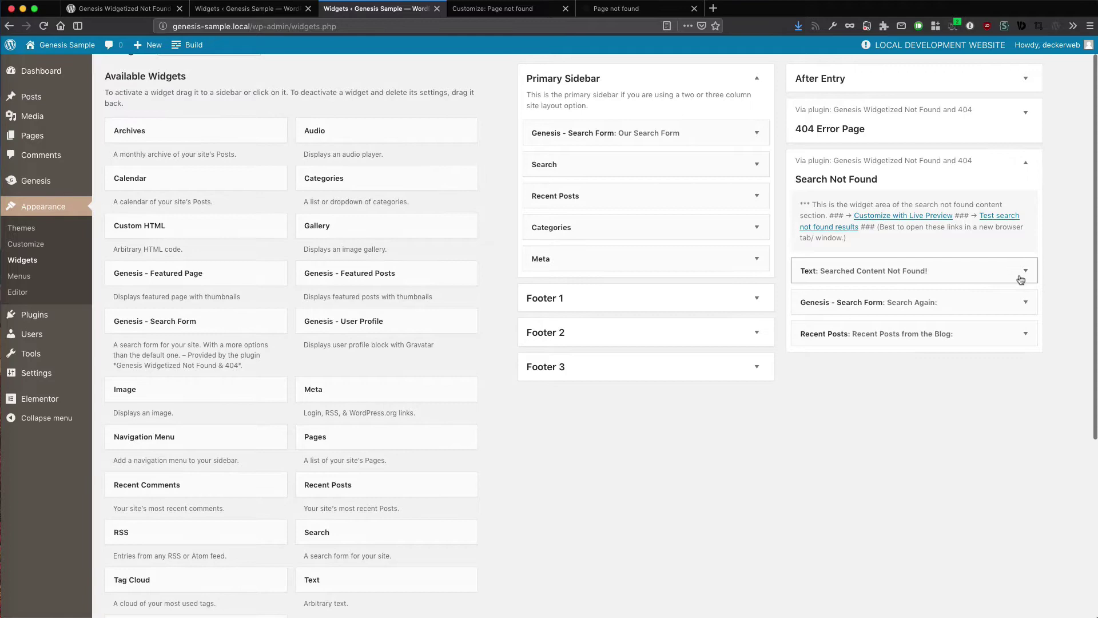
# Step: Open the 'Test search not found results' link in a new tab
pyautogui.rightClick(993, 221)
pyautogui.click(1026, 227)
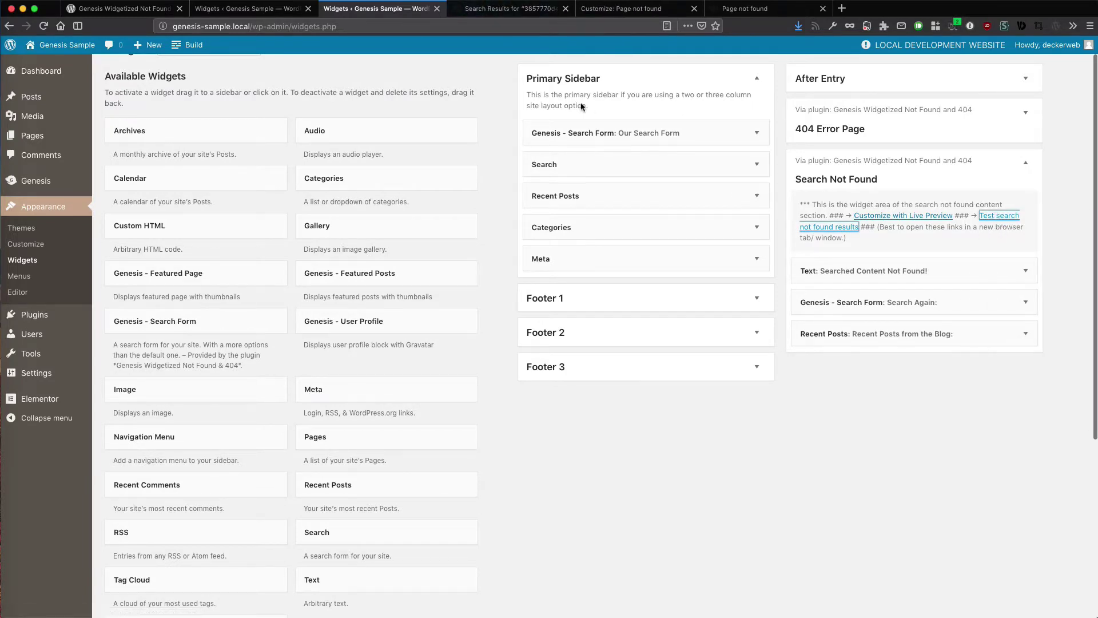
pyautogui.click(511, 9)
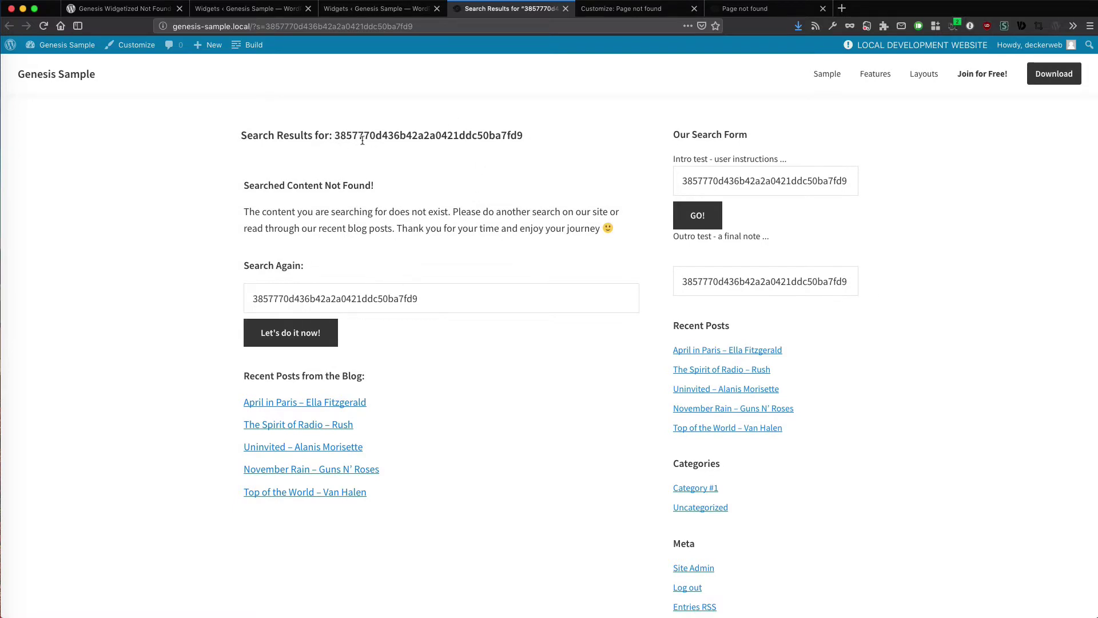
# Step: Search Again for 'just another testing' and 'paris', then return to the Widgets tab
pyautogui.click(471, 293)
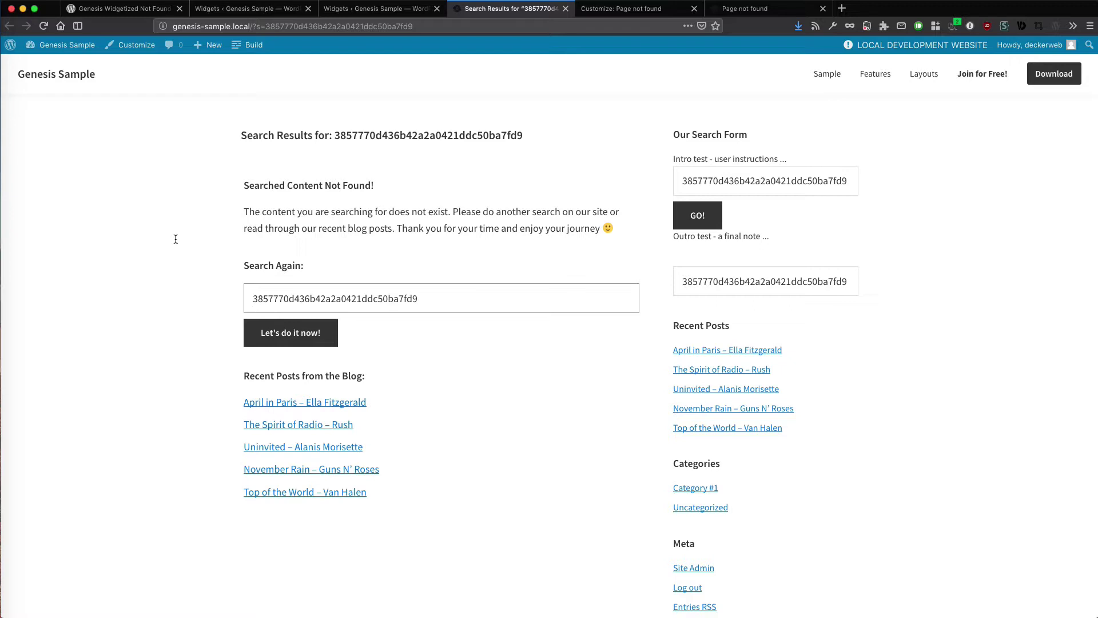
pyautogui.press('super+a')
pyautogui.write('just another')
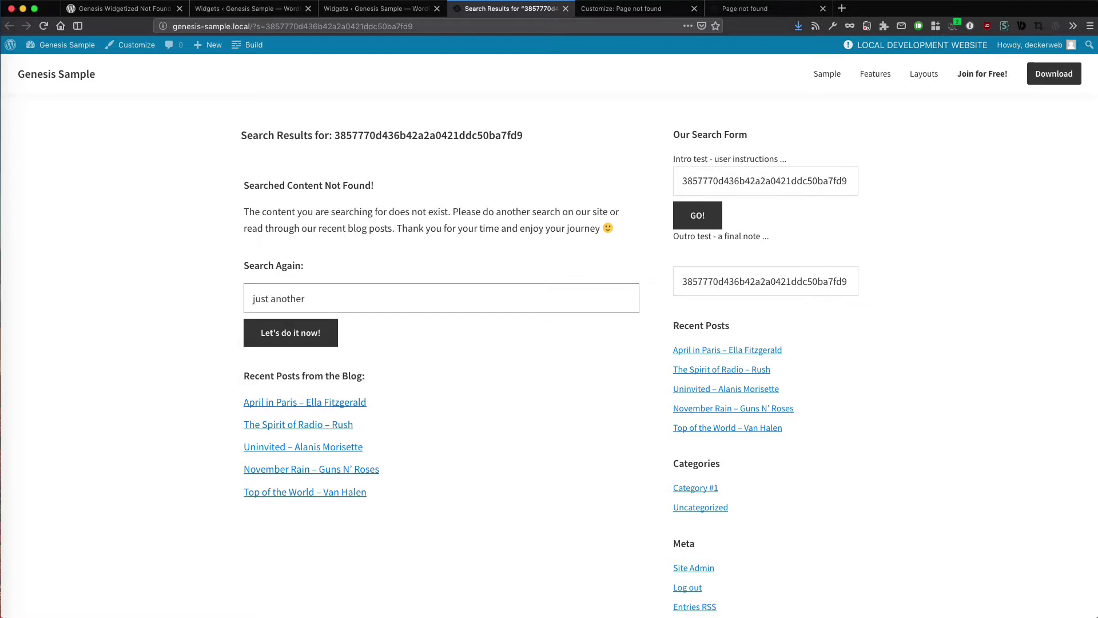
pyautogui.write(' testing')
pyautogui.press('Return')
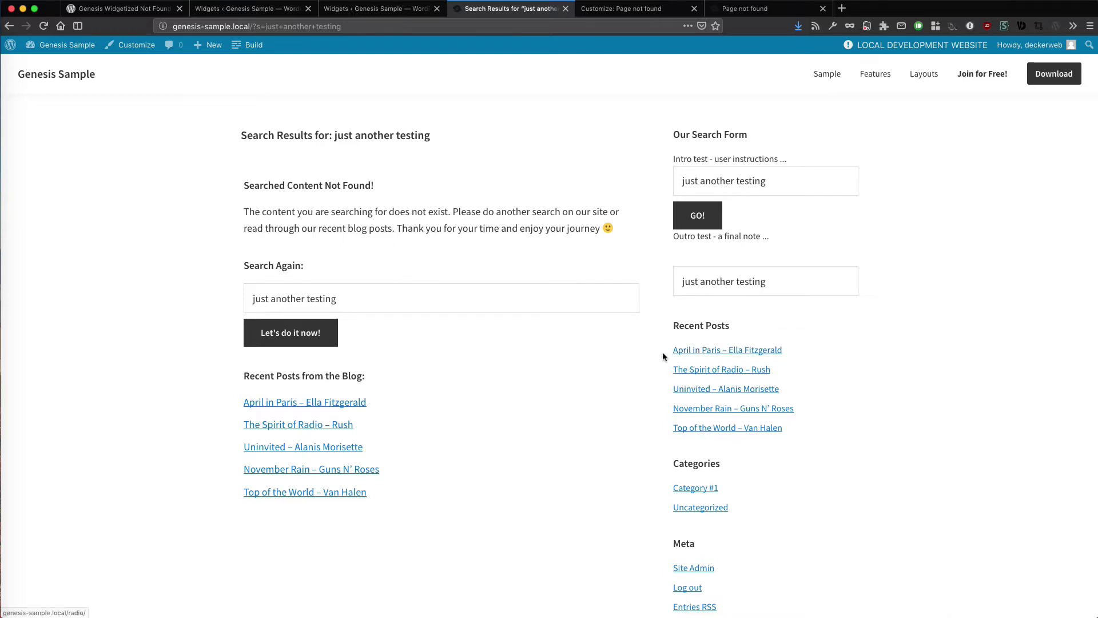
pyautogui.click(433, 299)
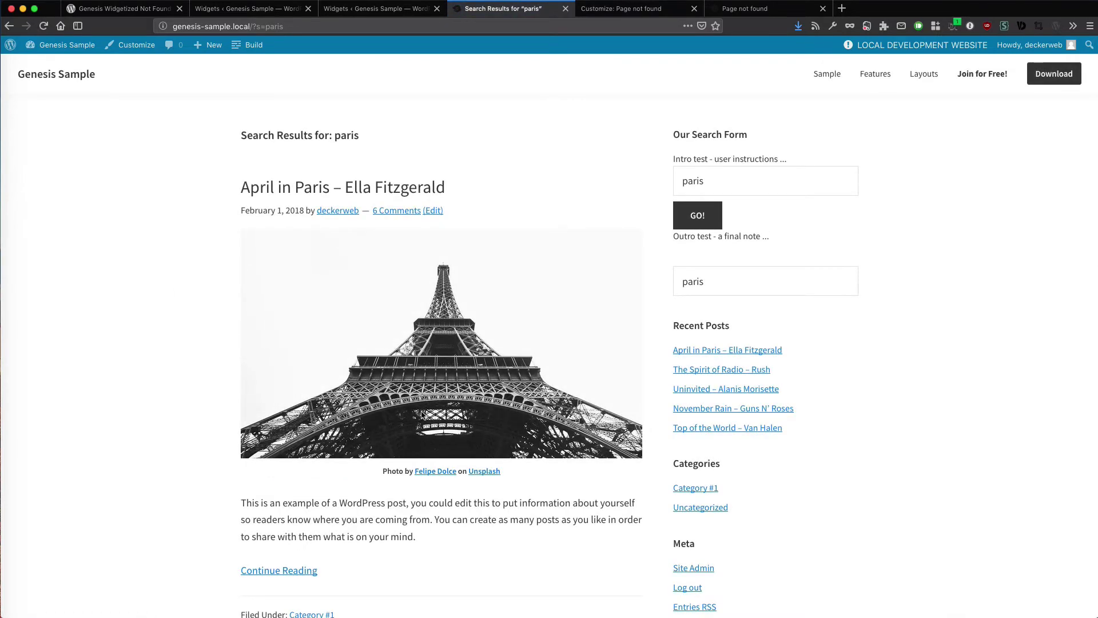
pyautogui.click(375, 11)
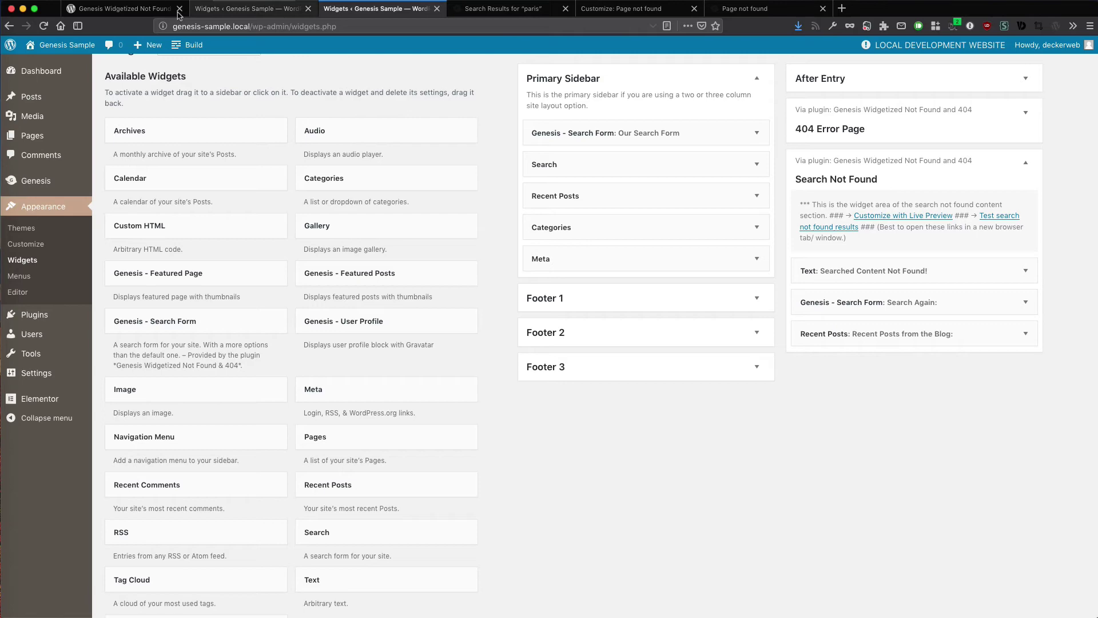
# Step: Switch to the WordPress.org page for Genesis Widgetized Not Found & 404
pyautogui.click(120, 9)
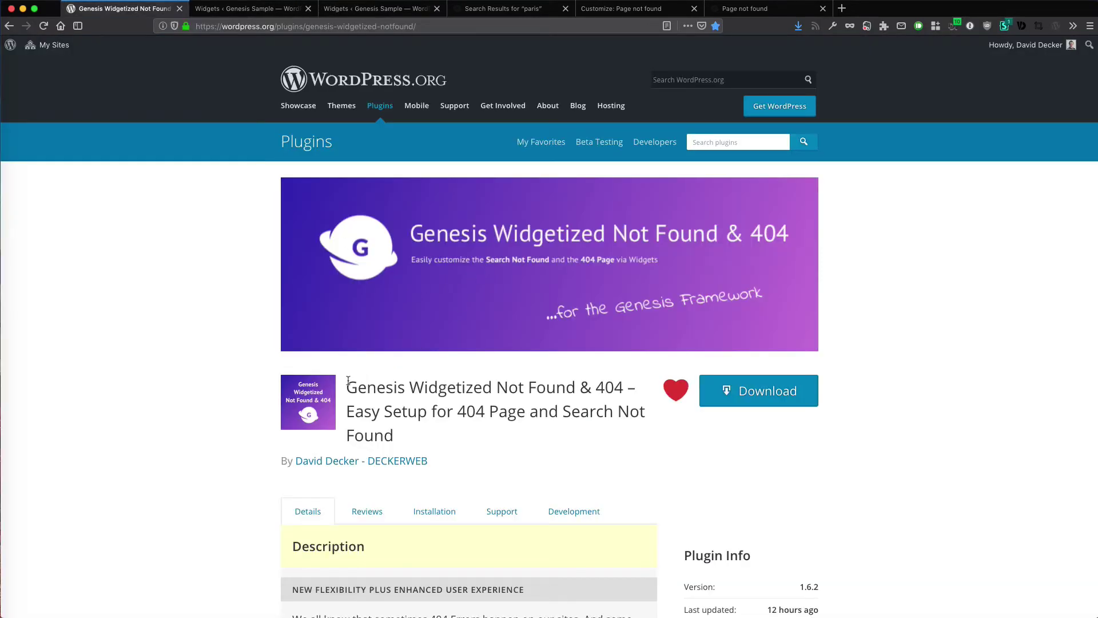